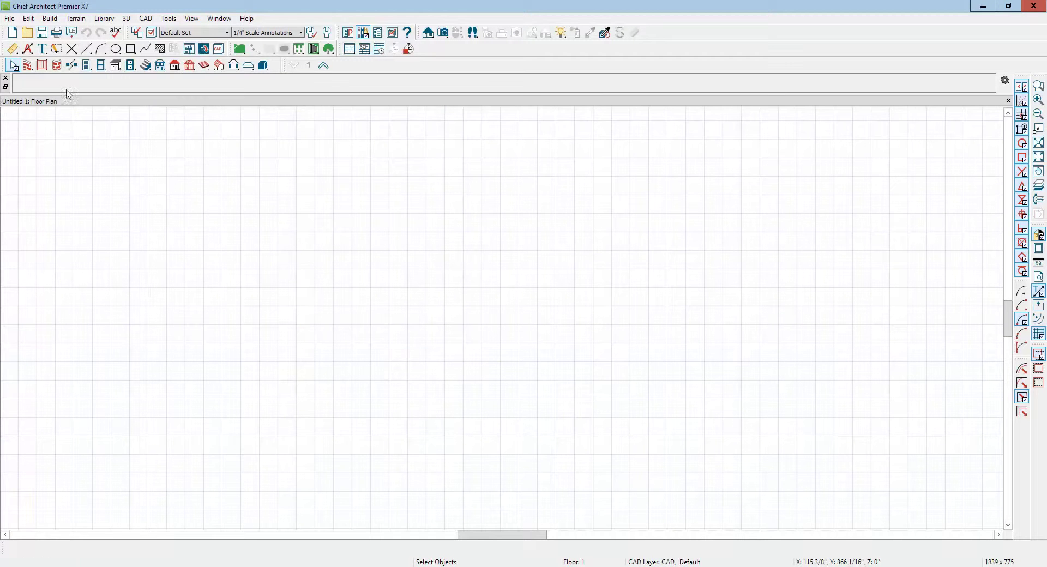
Draw exterior walls forming a rectangular room about 11'-3" wide and 14'-7" long.
left_click(27, 65)
mouse_move(400, 233)
left_mouse_down()
mouse_move(594, 233)
mouse_move(602, 500)
mouse_move(411, 496)
left_mouse_up()
left_click_drag(411, 497, 411, 234)
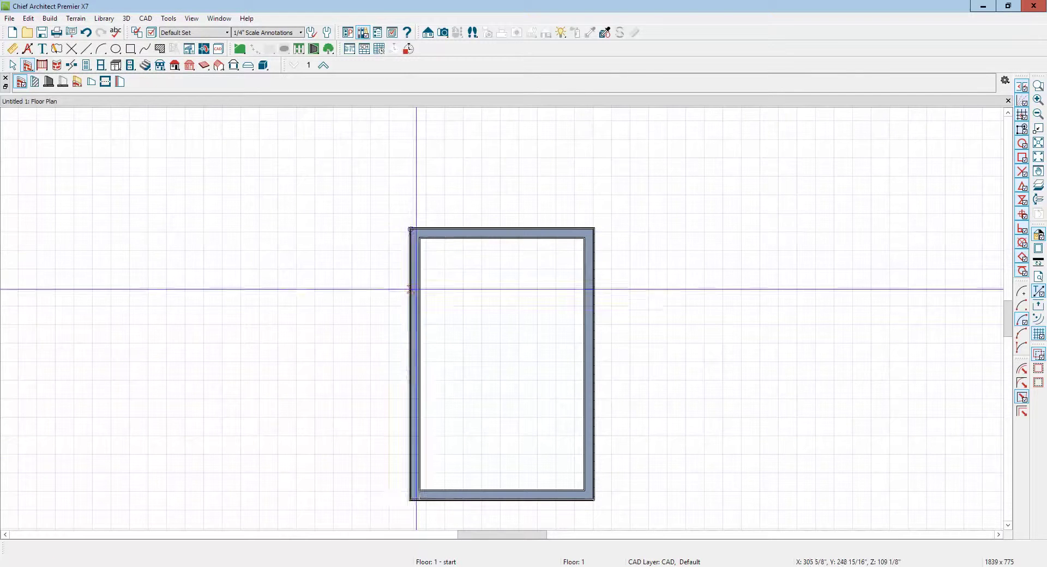
left_click(409, 327)
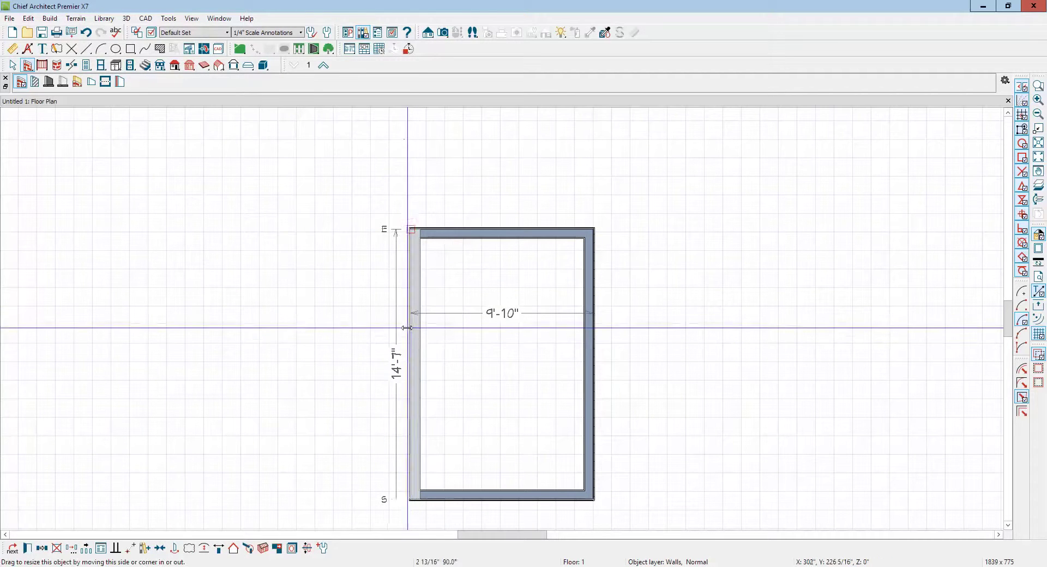
left_click_drag(407, 327, 384, 328)
left_click(380, 168)
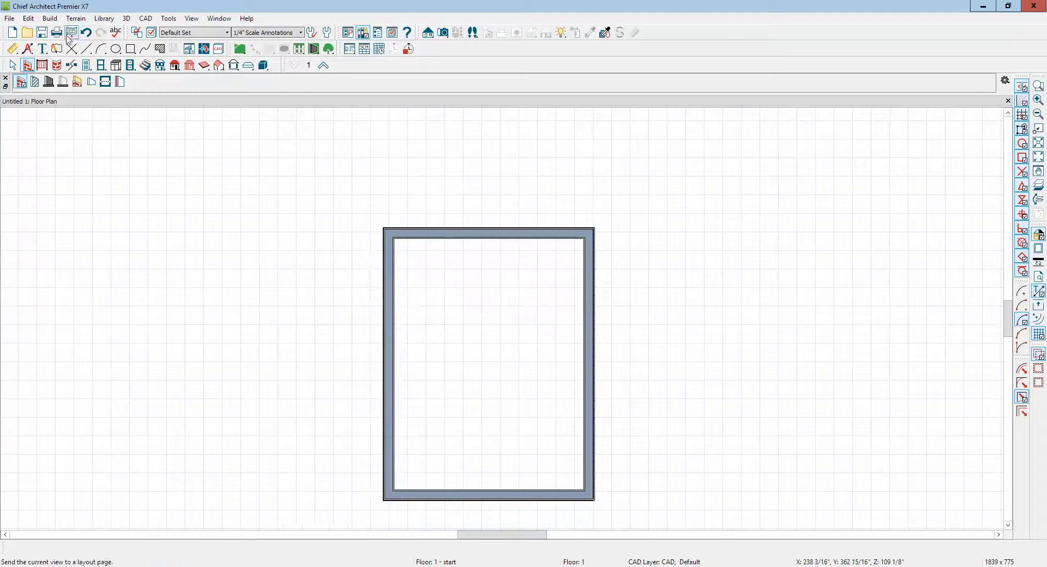
Draw a manual roof plane with its baseline along the room's left wall, extending about 6'-6" inward from that wall.
left_click(175, 66)
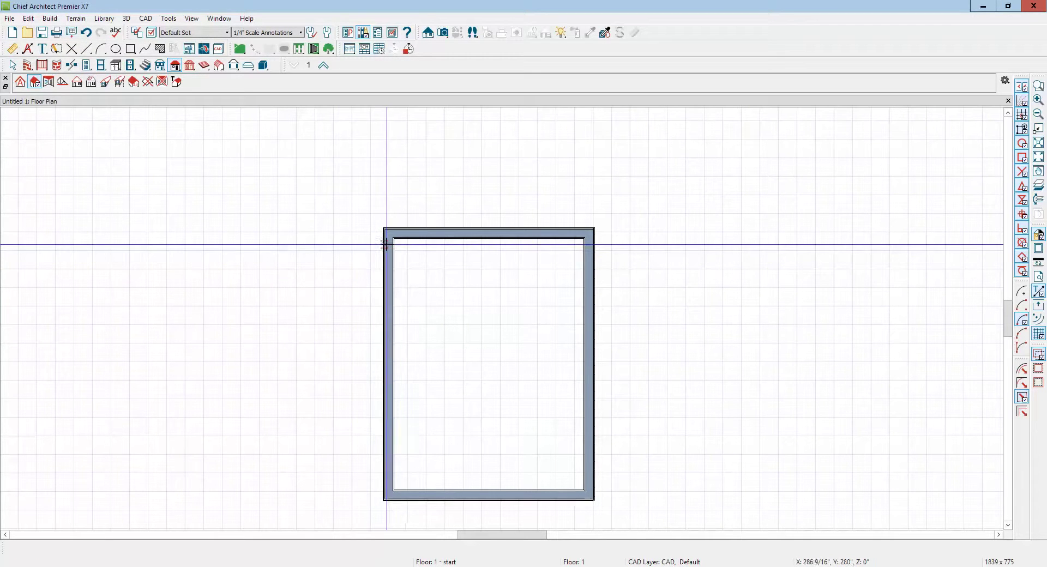
left_click_drag(385, 245, 384, 479)
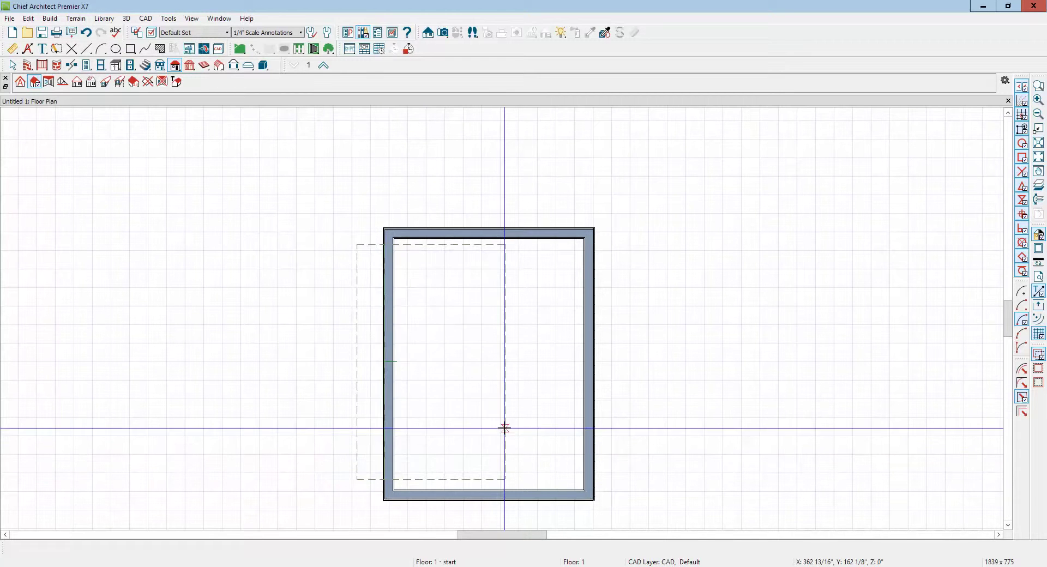
left_click(505, 360)
left_click(505, 362)
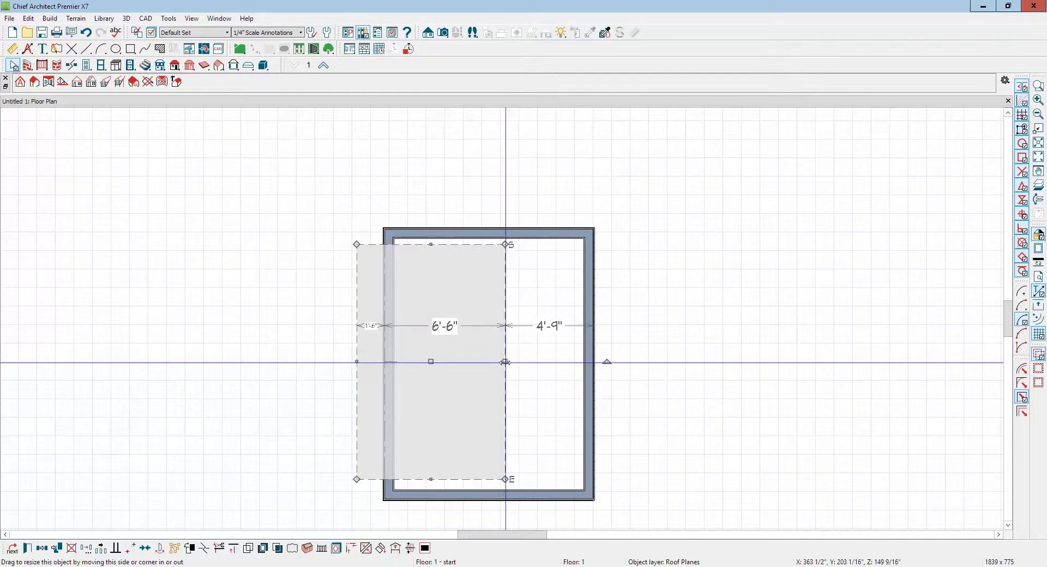
Stretch the roof plane past the other three walls, with overhangs of about 1'-11" at the high side and 6" at the lower end wall.
left_click_drag(505, 362, 628, 362)
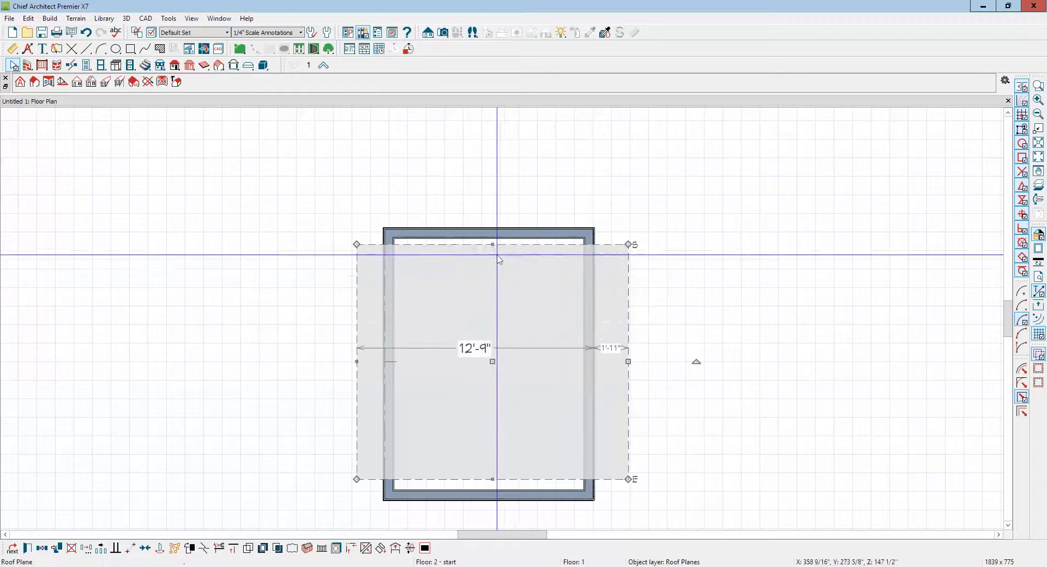
left_click_drag(494, 245, 493, 214)
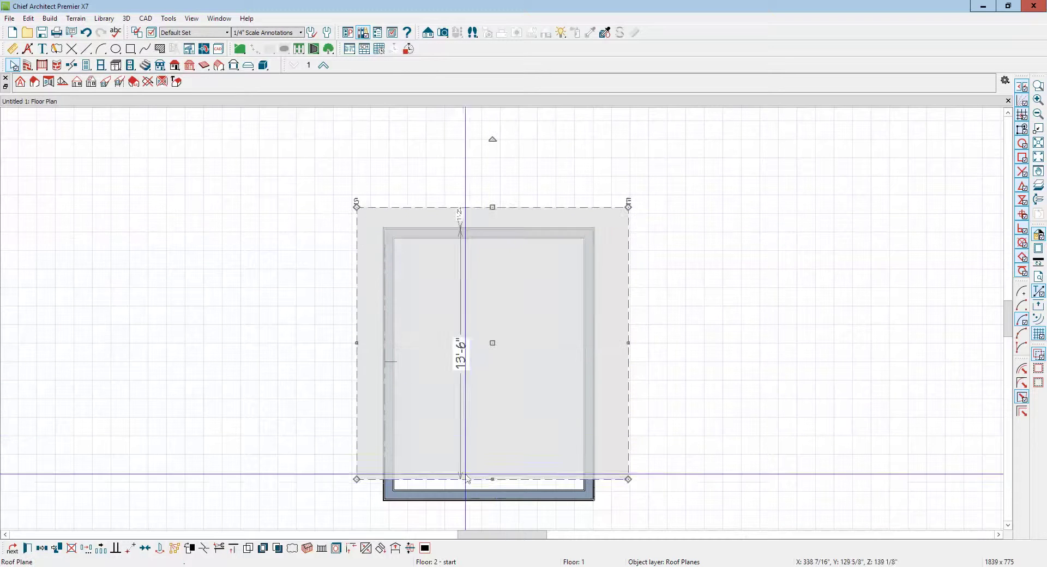
left_click_drag(468, 479, 477, 509)
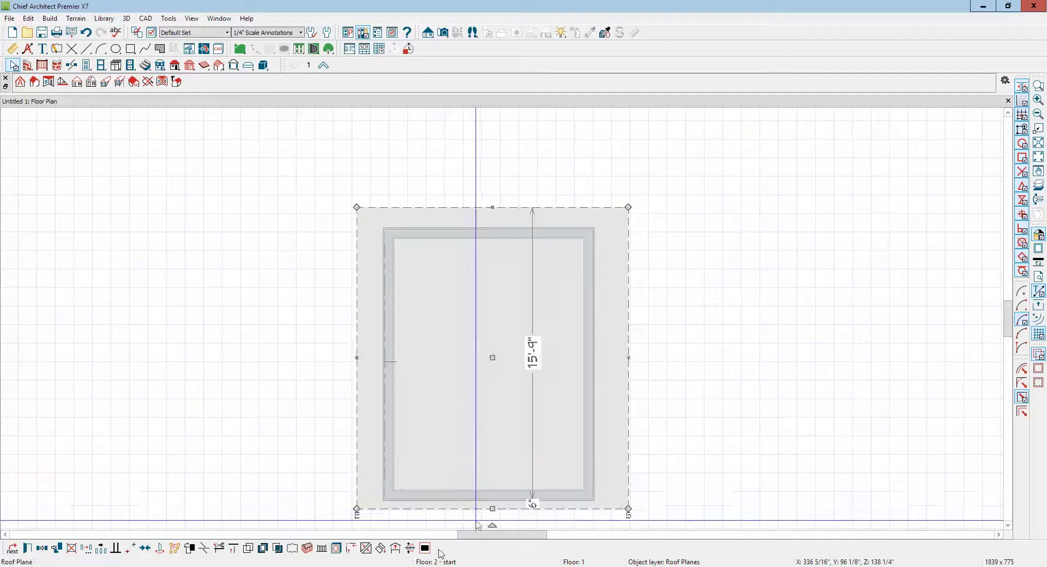
Switch to the web browser, examine the enlarged hand-drawn attic room sketch in the forum topic, and return to Chief Architect.
key("alt+Tab")
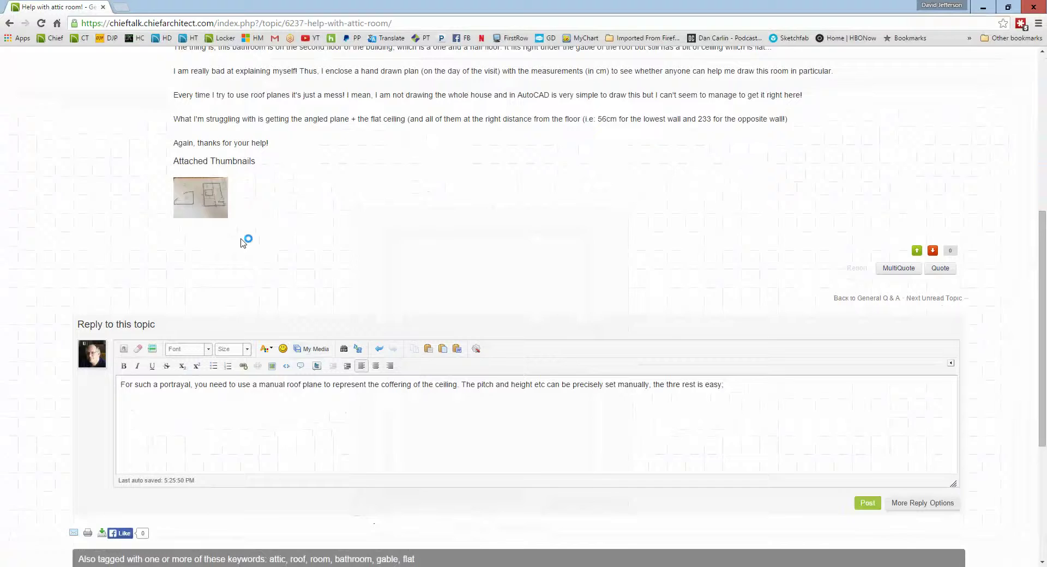
left_click(207, 189)
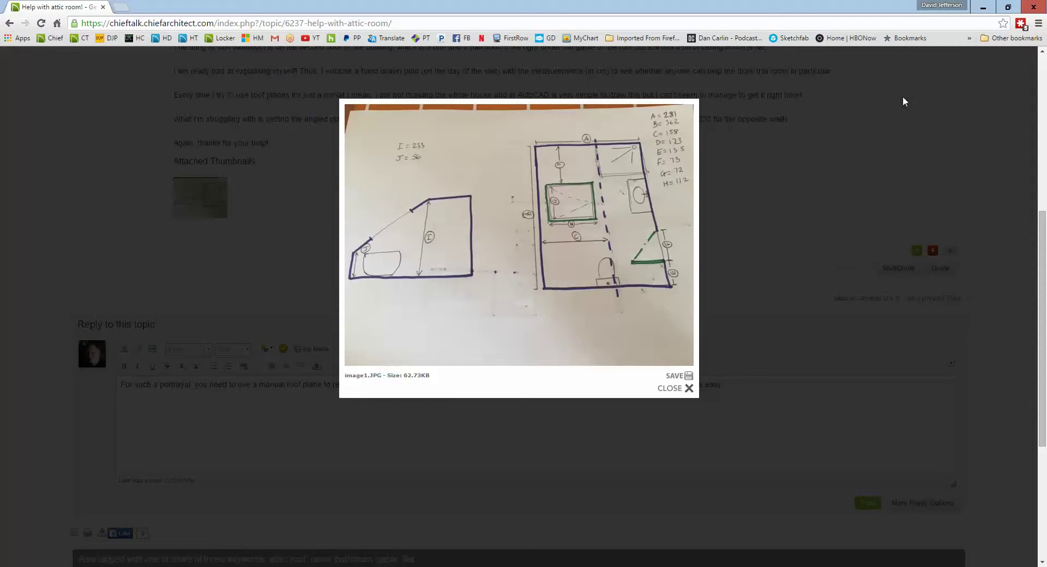
left_click(984, 7)
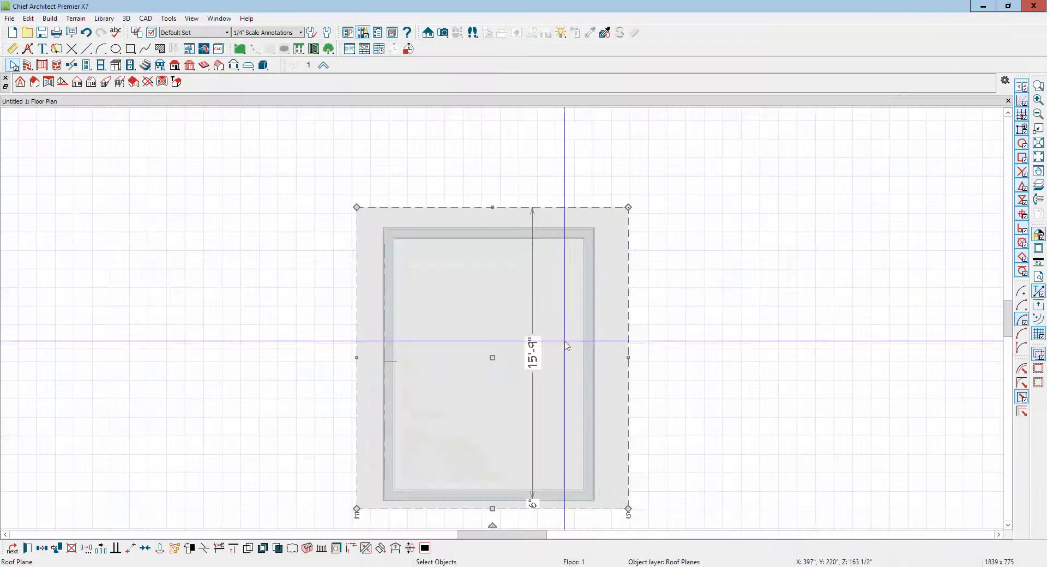
Create a cross-section view through the room, looking along its length toward the far end wall.
left_click(491, 134)
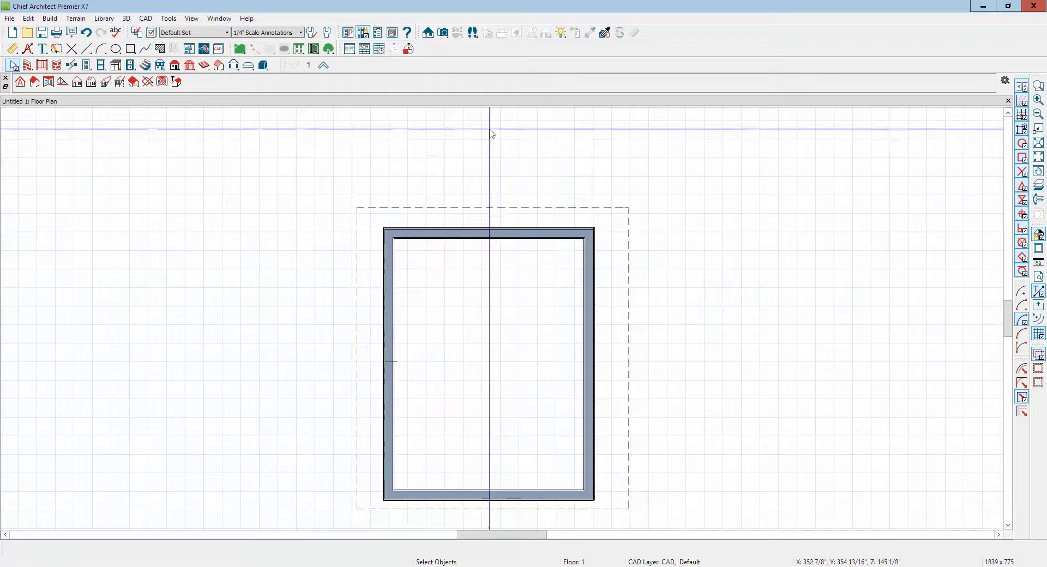
left_click(427, 32)
left_click_drag(484, 460, 488, 175)
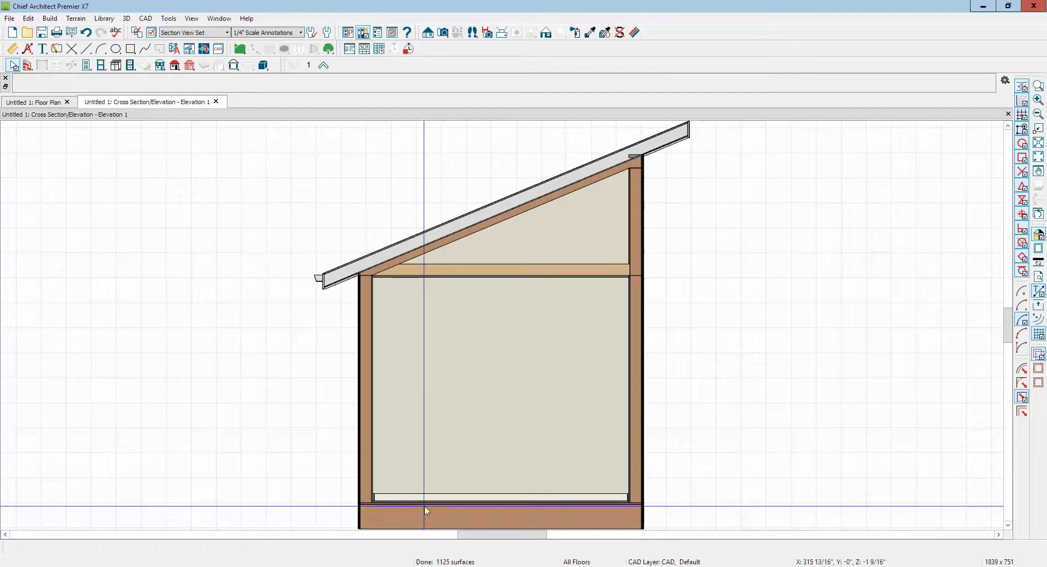
Draw a horizontal CAD line at floor level across the low side wall and move it up 56" in Z.
left_click(86, 49)
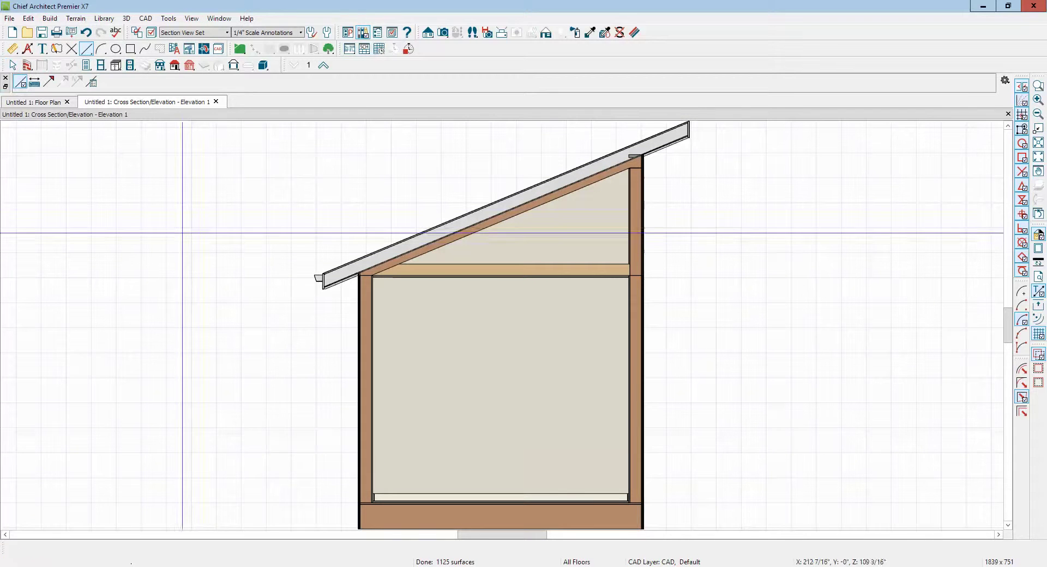
left_click_drag(374, 500, 139, 480)
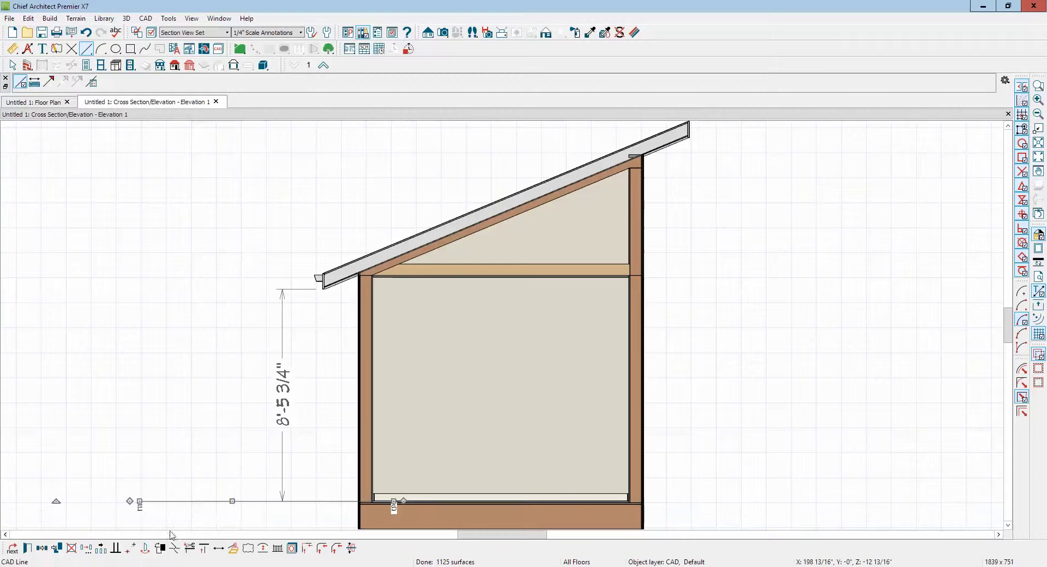
left_click(86, 548)
left_click(133, 211)
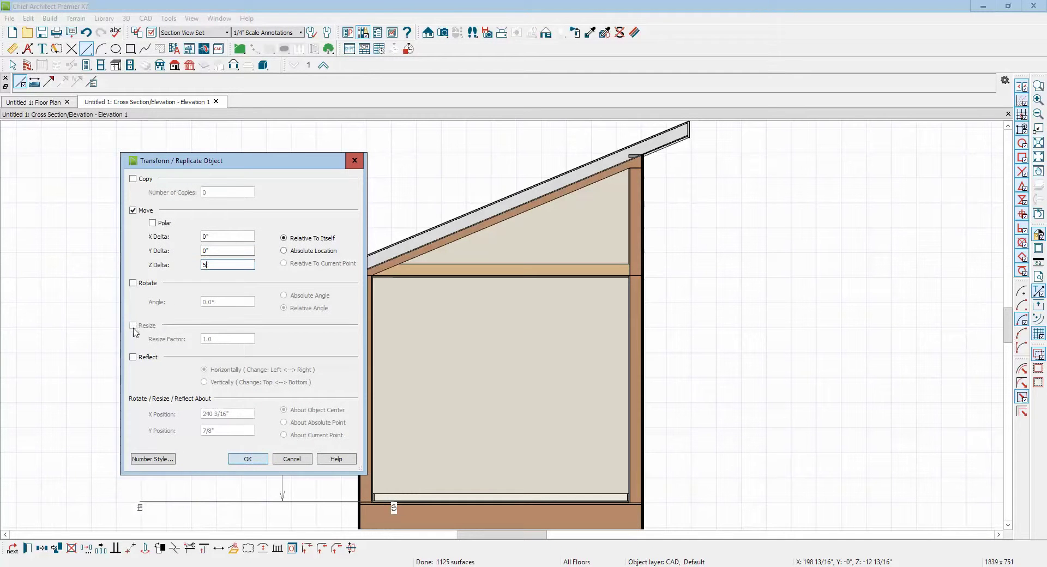
left_click(256, 461)
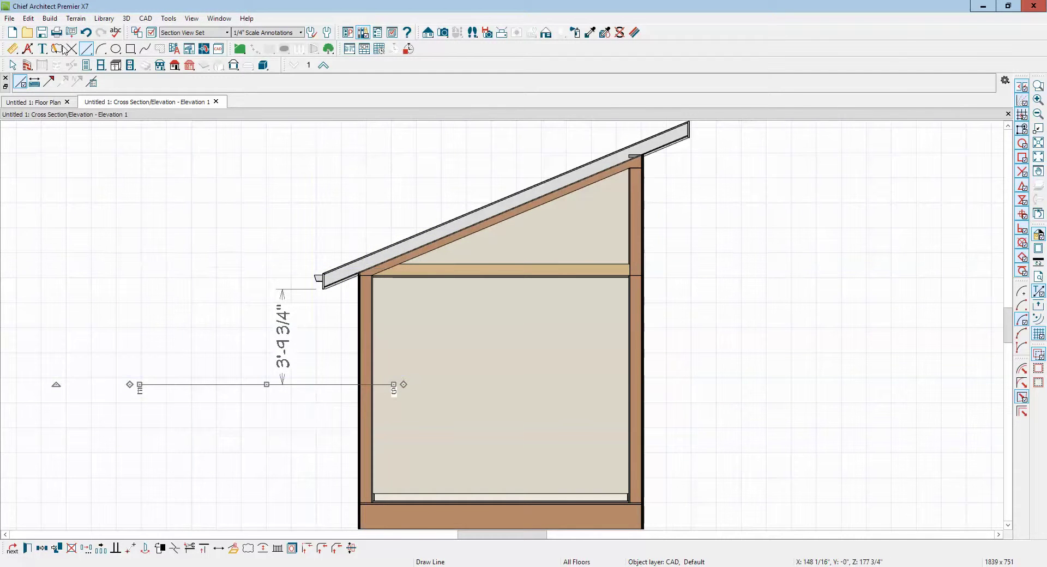
Draw a second horizontal CAD line at floor level across the high side wall and move it up 233" in Z.
left_click(89, 50)
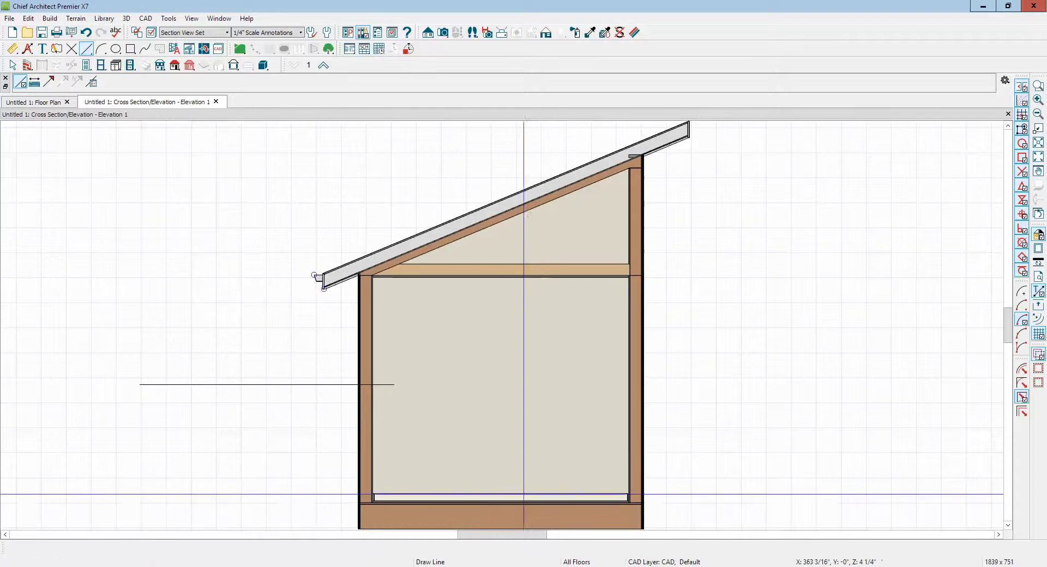
mouse_move(493, 499)
left_mouse_down()
mouse_move(736, 431)
mouse_move(813, 501)
left_mouse_up()
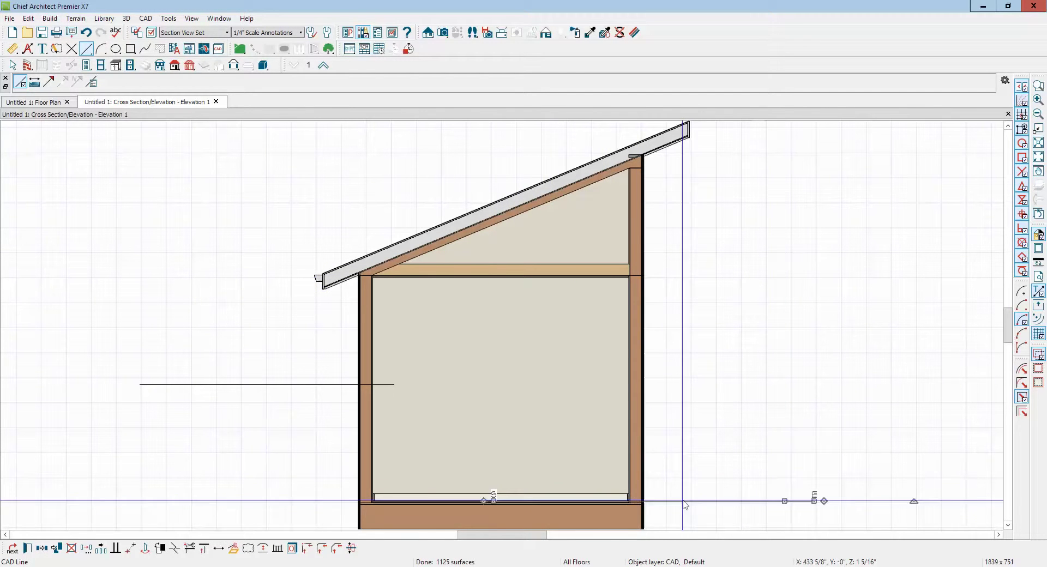
left_click(86, 548)
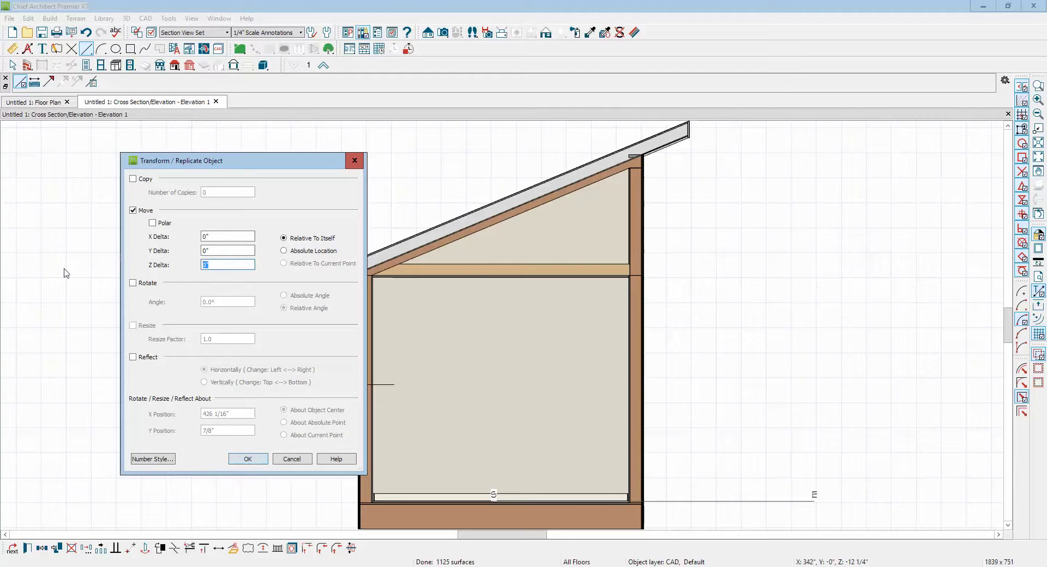
left_click(246, 459)
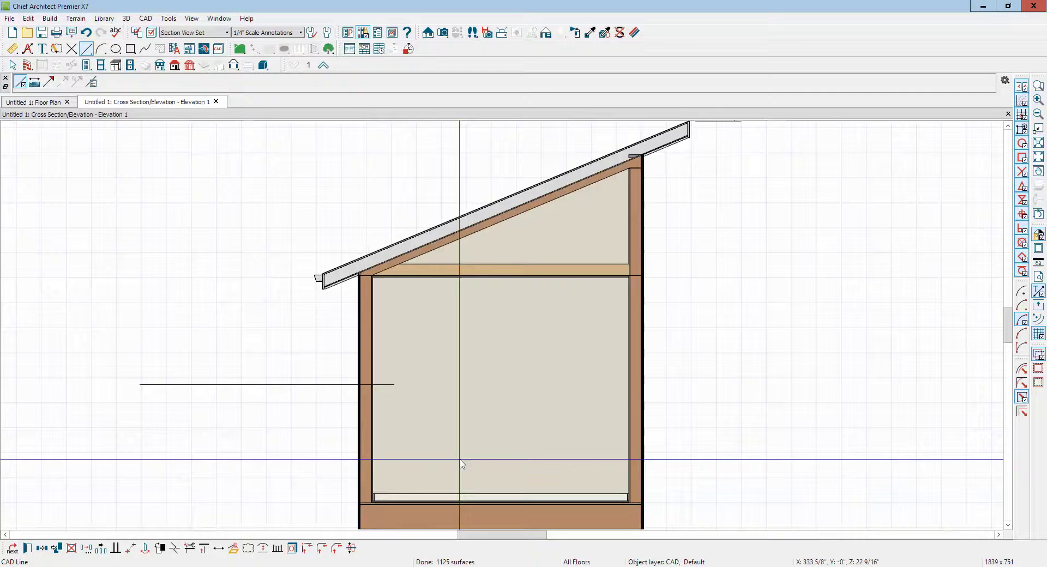
scroll(486, 426, "down", 2)
scroll(497, 384, "up", 1)
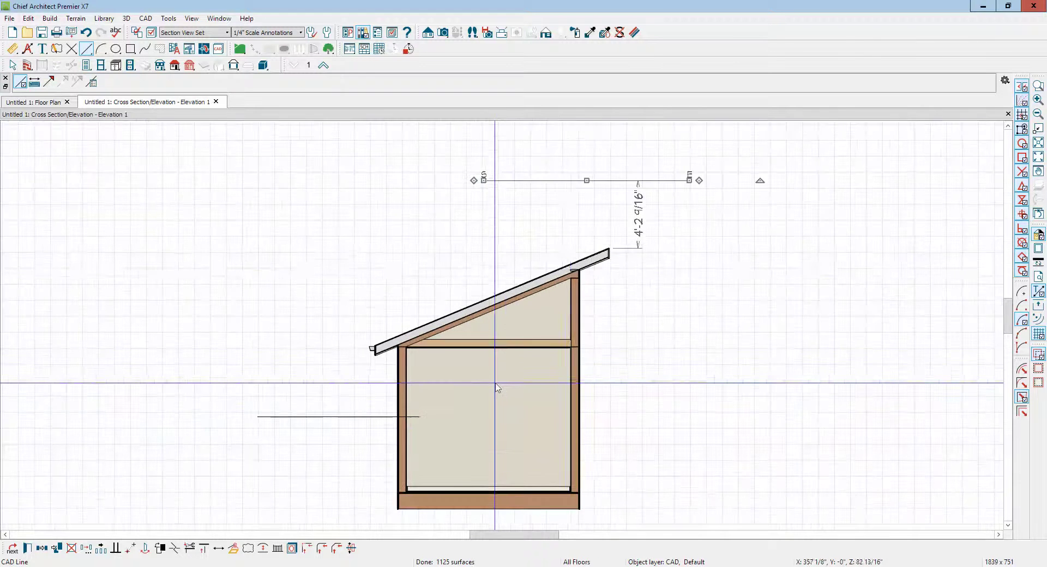
left_click(592, 189)
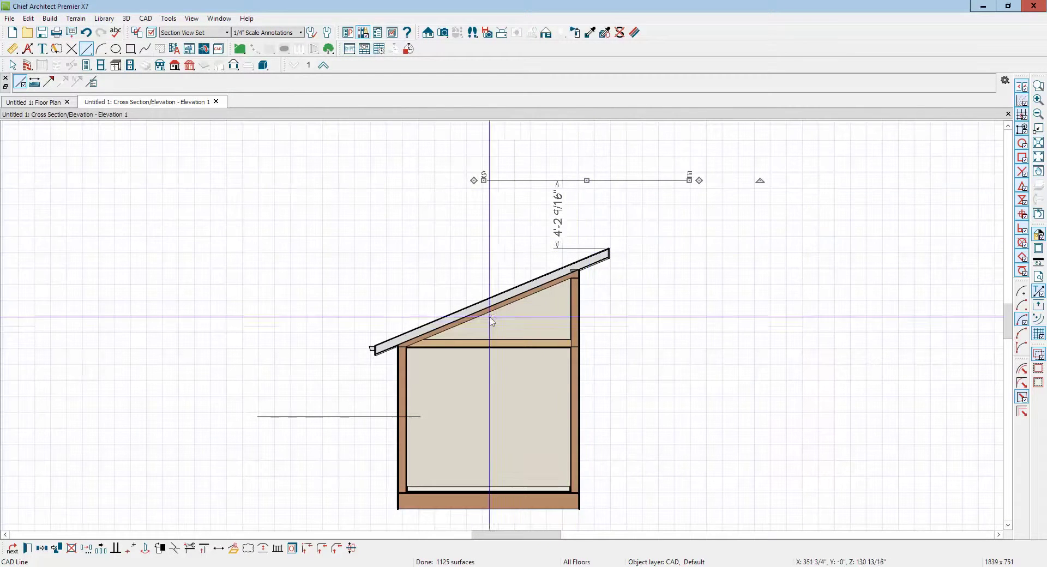
key("Escape")
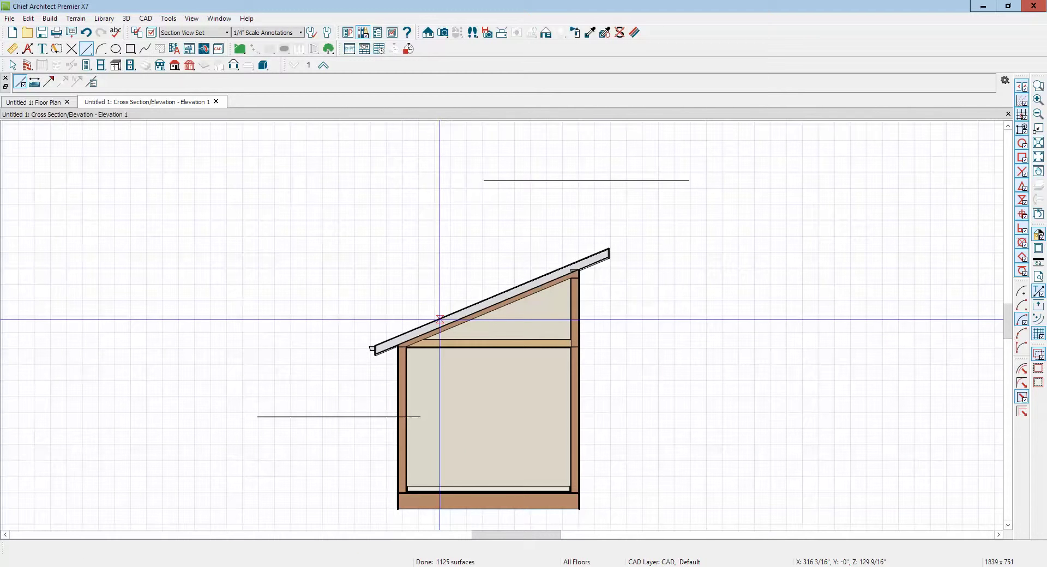
key("space")
left_click(594, 258)
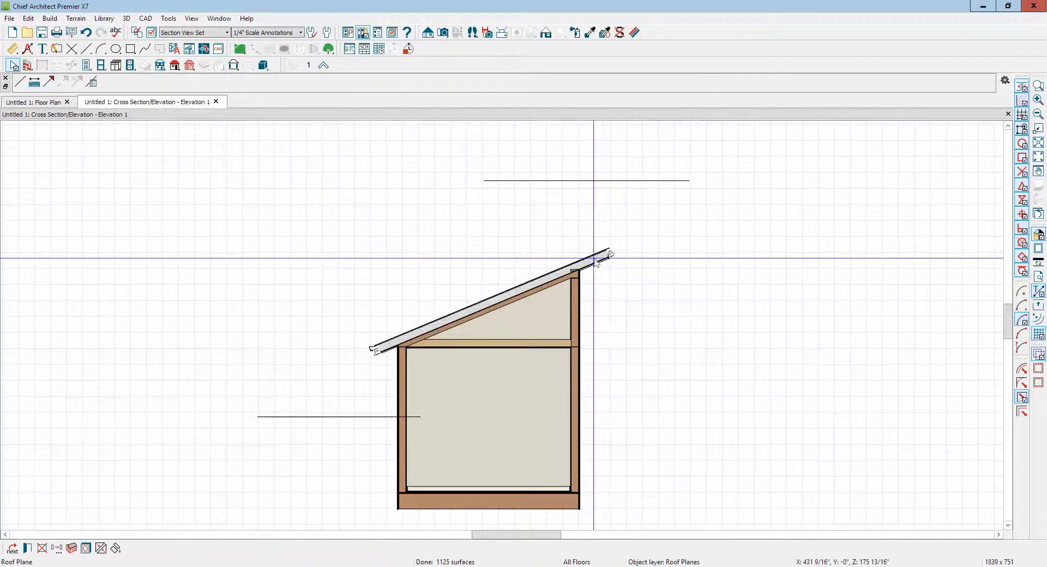
double_click(595, 261)
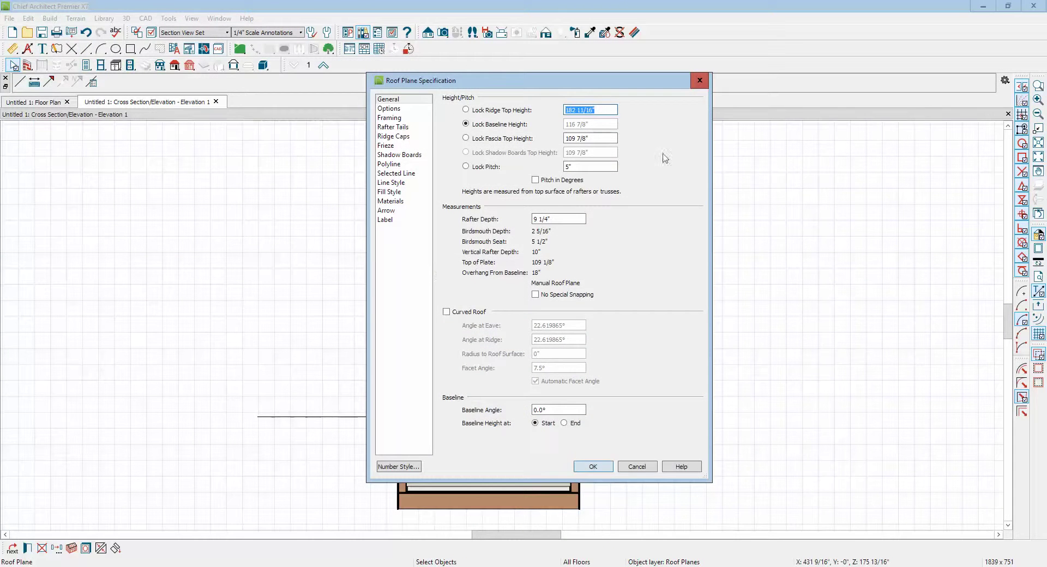
left_click(699, 81)
Measure the vertical distance along the low wall's inner face from the lower reference line to the top of the wall.
left_click(12, 48)
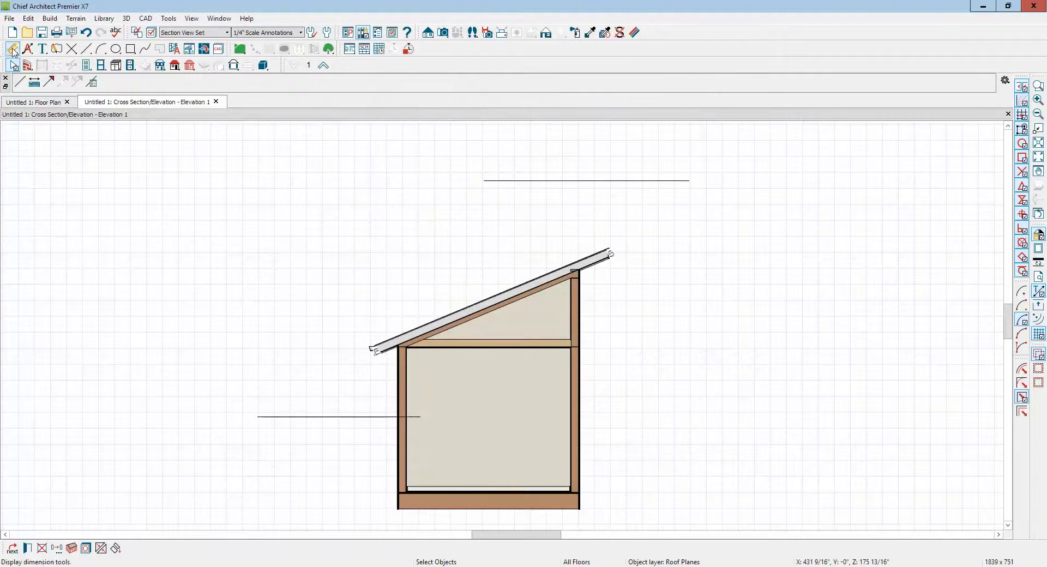
scroll(224, 519, "up", 1)
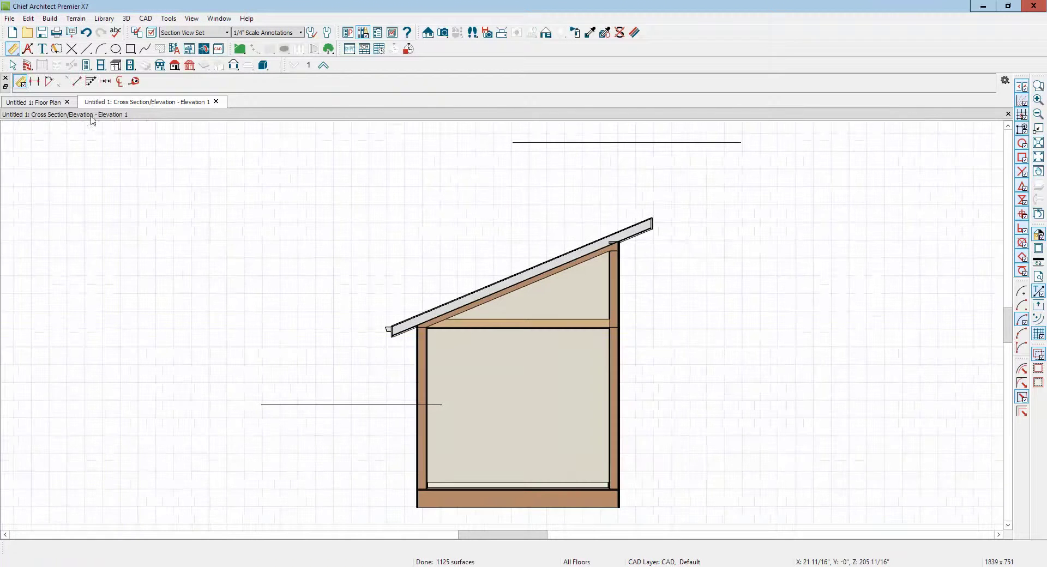
left_click(134, 81)
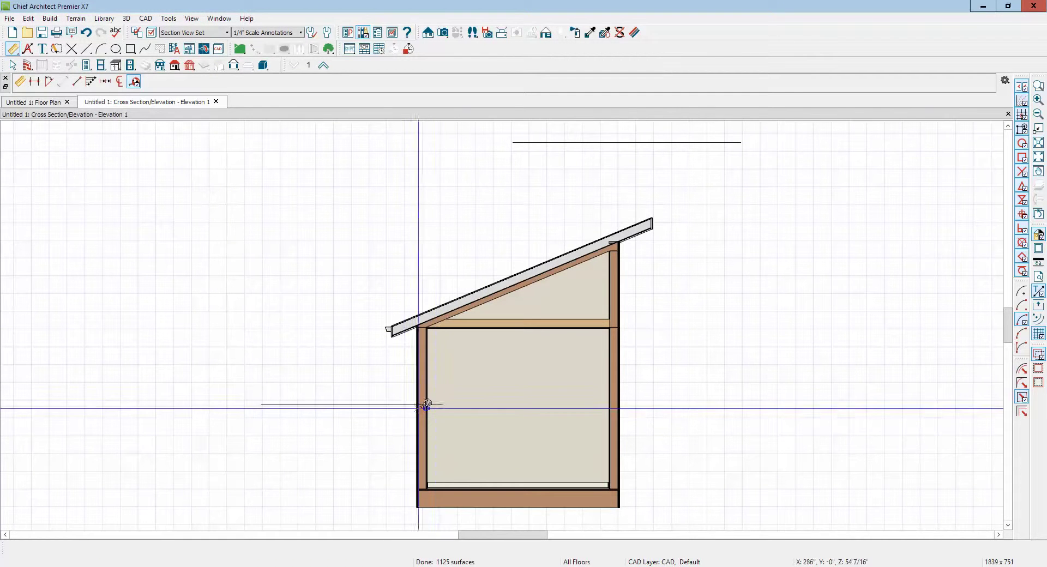
left_click_drag(431, 404, 431, 327)
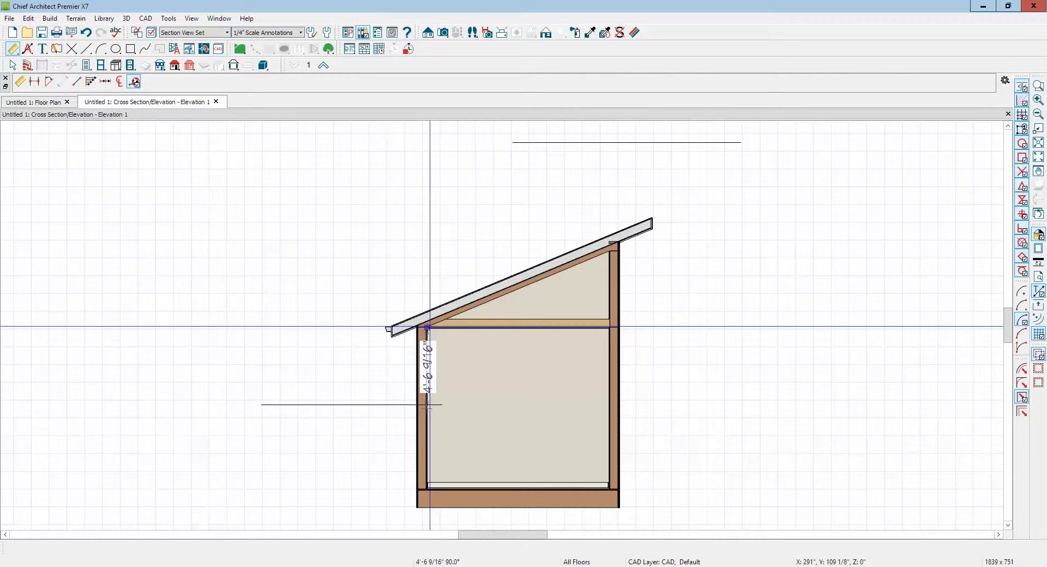
key("Escape")
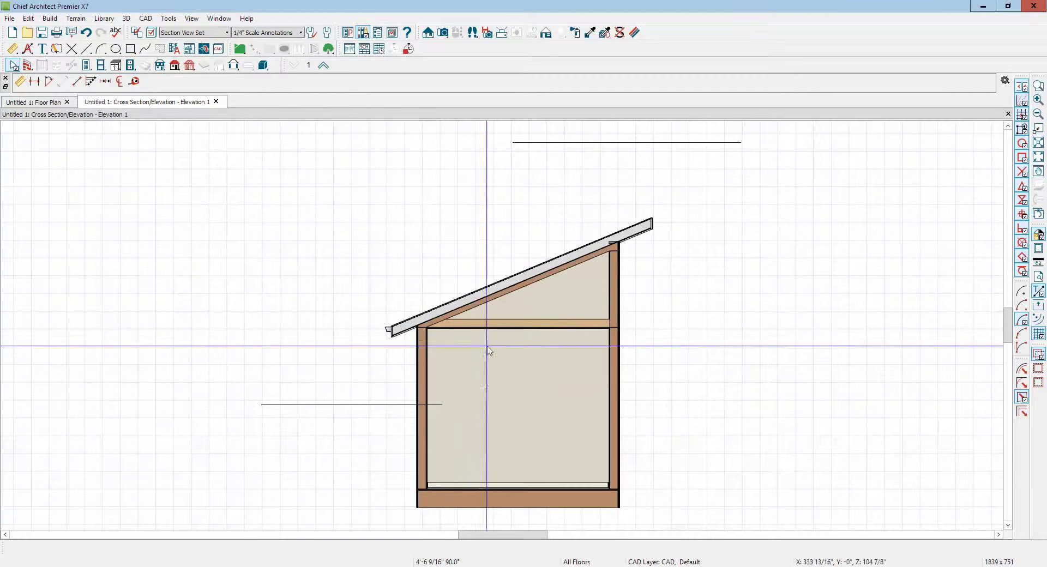
Move the roof plane down 4'-6 9/16" in Z so the low wall's top meets the lower reference line.
left_click(627, 236)
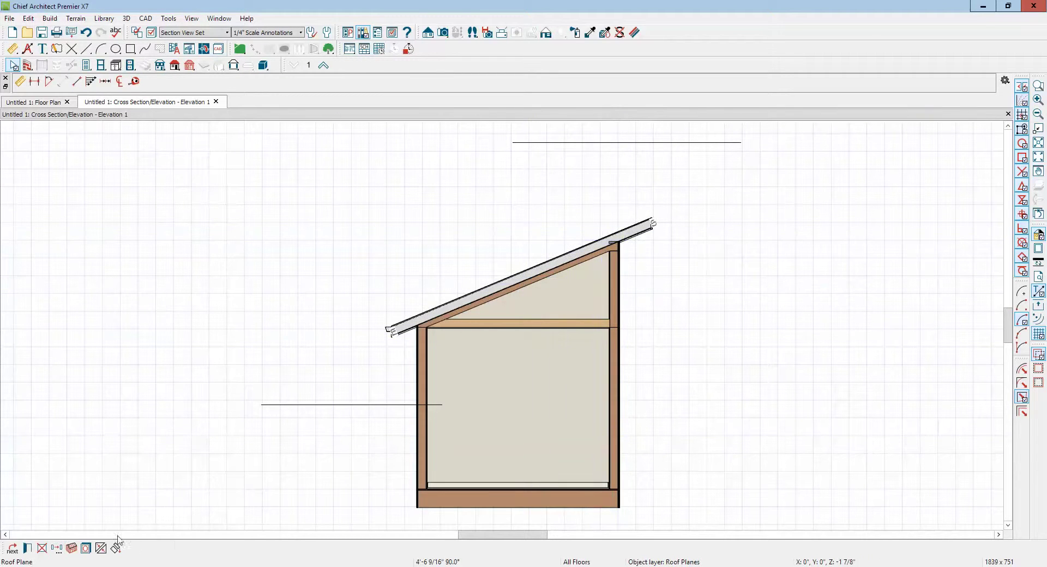
left_click(58, 549)
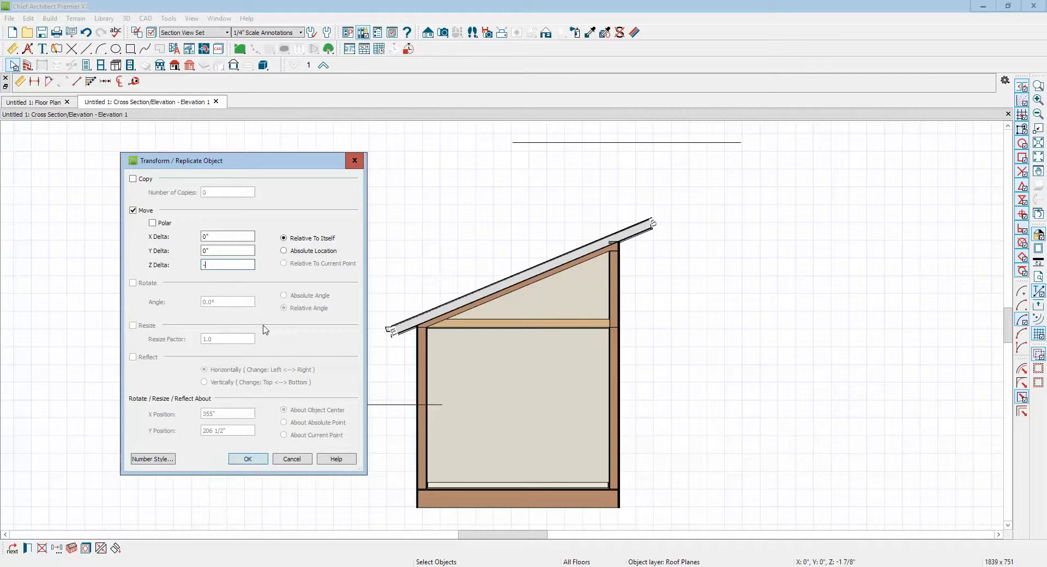
left_click(248, 459)
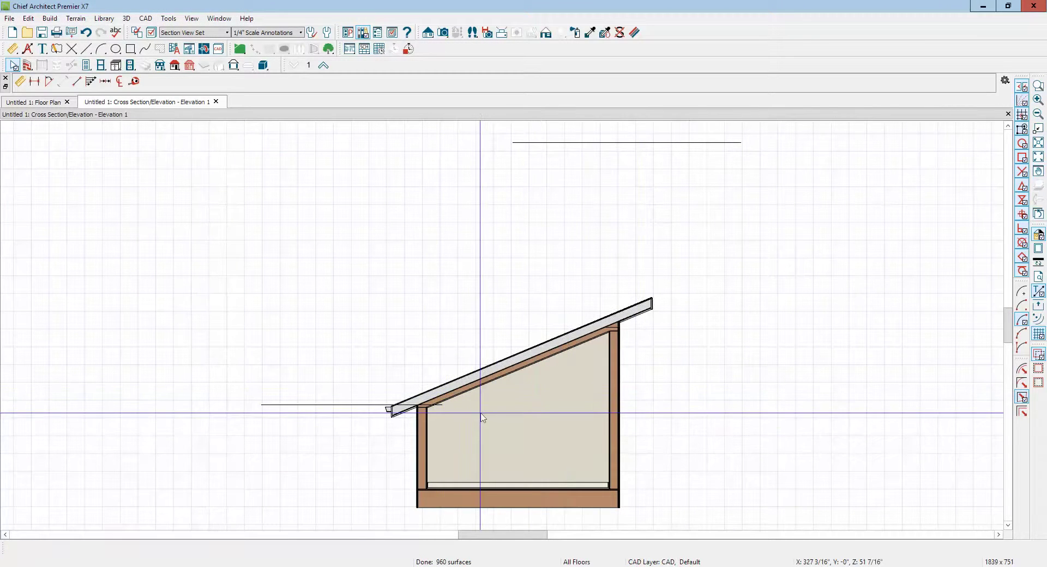
Snap the upper reference line back down to floor level and move it up 233" in Z.
left_click(621, 147)
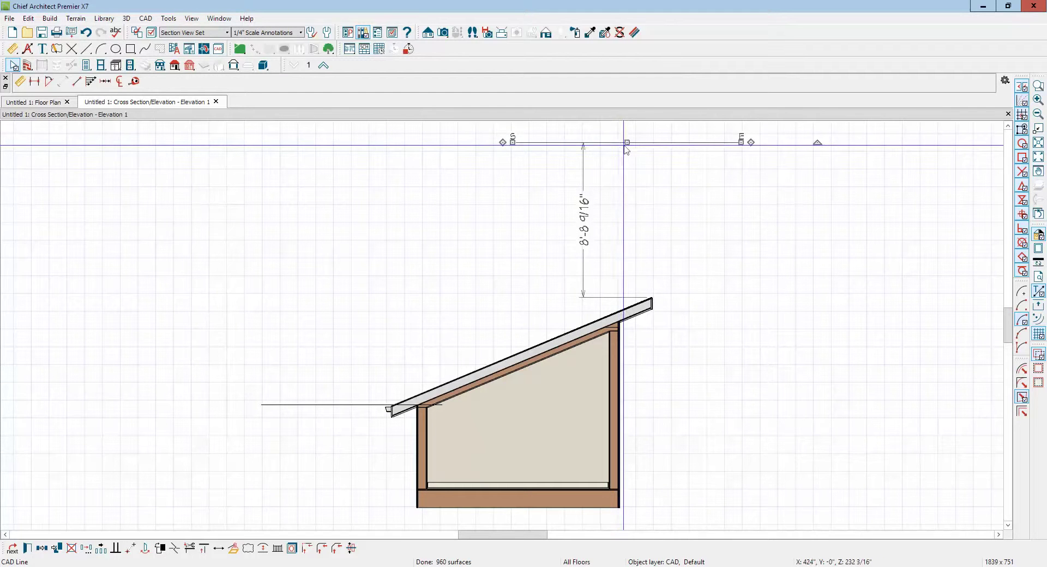
left_click_drag(626, 143, 670, 487)
key("Escape")
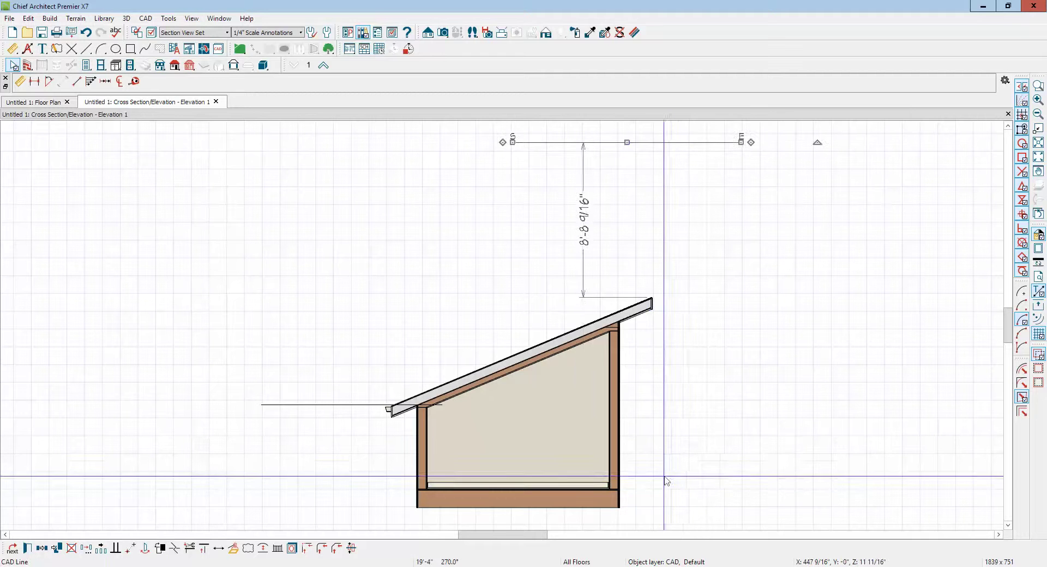
left_click_drag(629, 143, 640, 487)
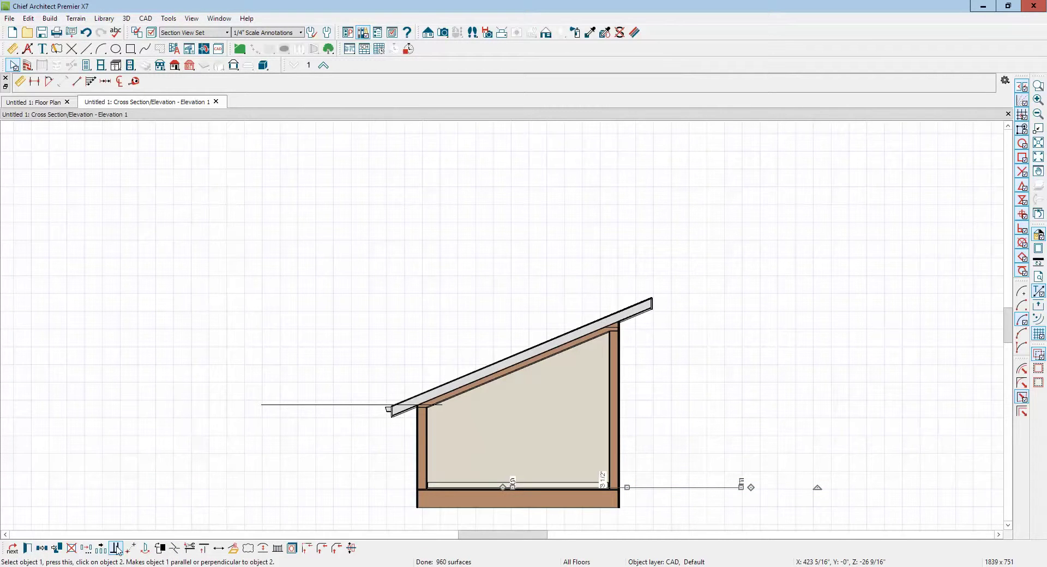
left_click(87, 547)
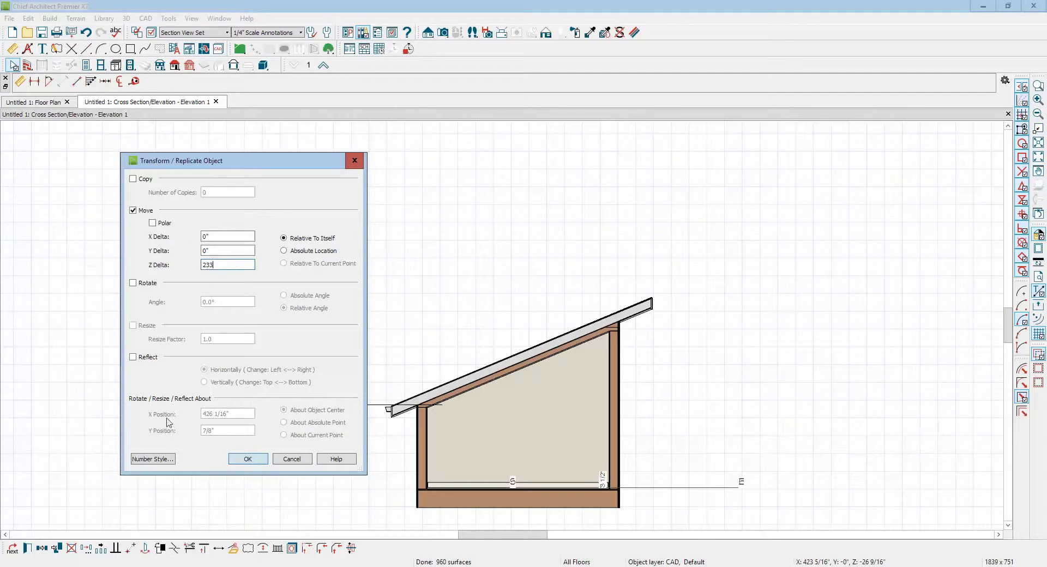
left_click(249, 461)
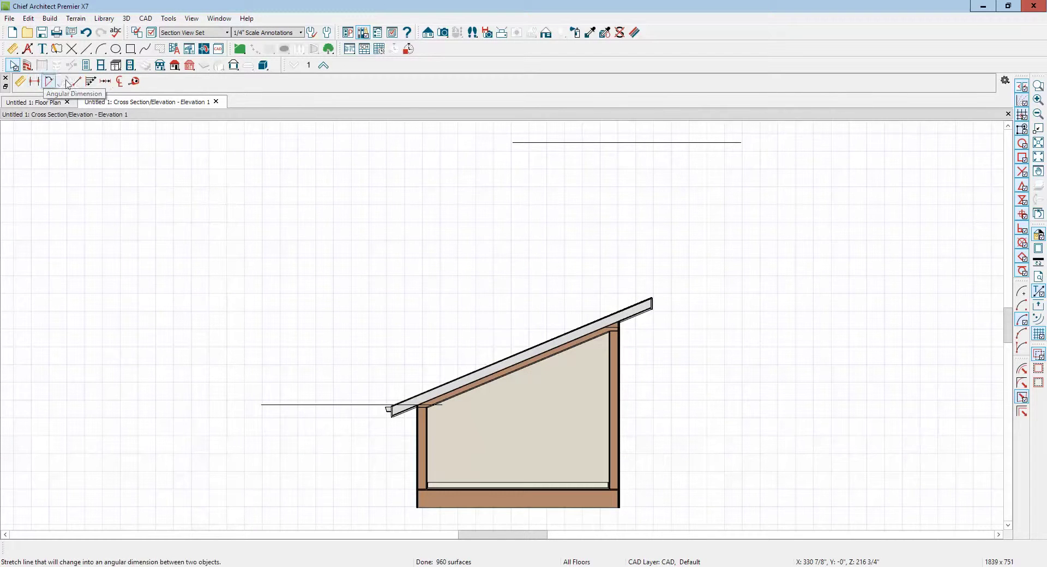
Measure vertically upward from the high wall's inner top corner toward the upper reference line.
left_click(134, 82)
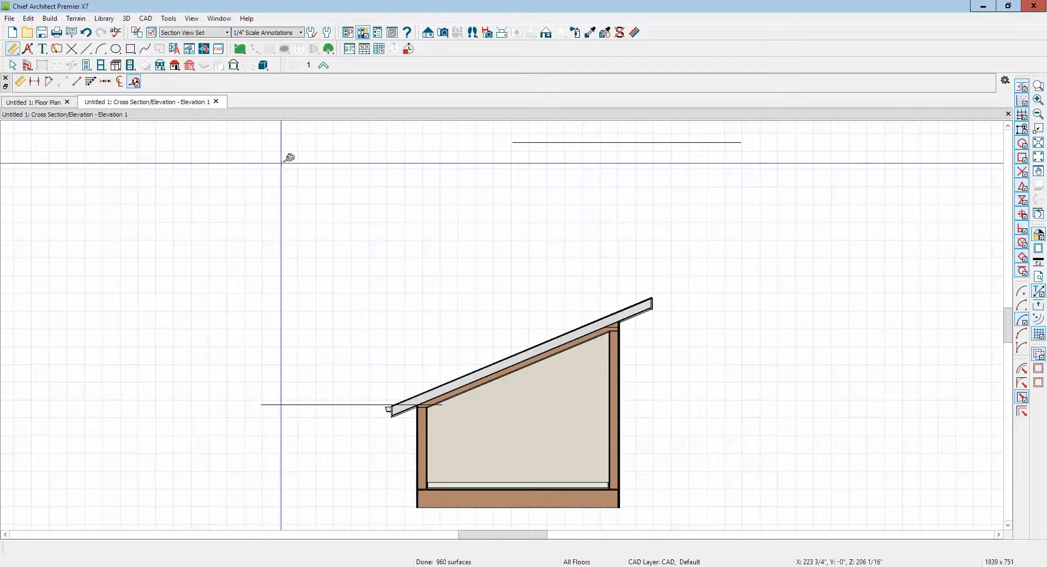
left_click_drag(609, 331, 608, 292)
key("space")
Lock the roof plane's fascia top height and set its ridge top height to 256".
left_click(626, 318)
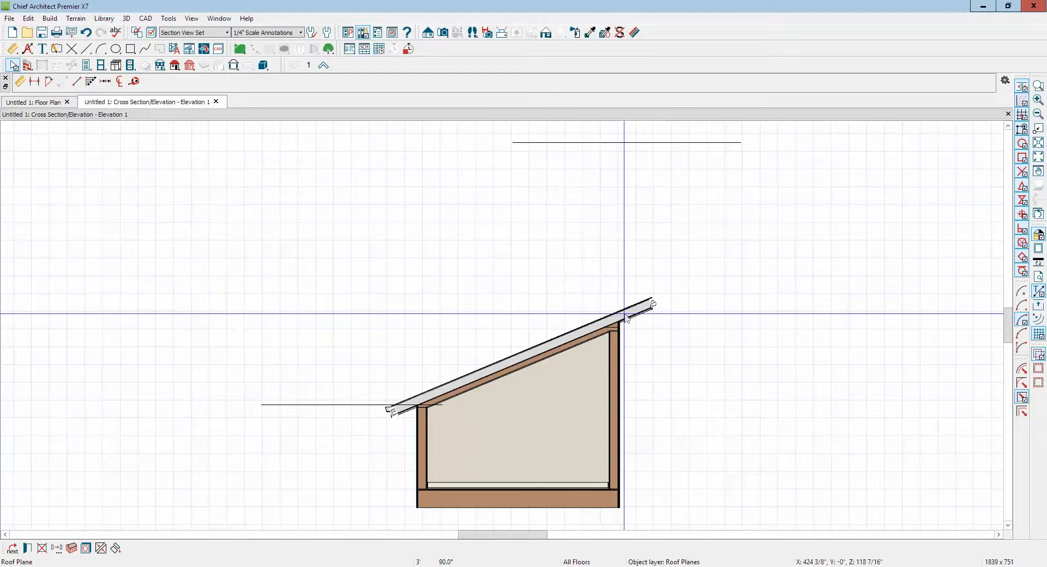
left_click(27, 549)
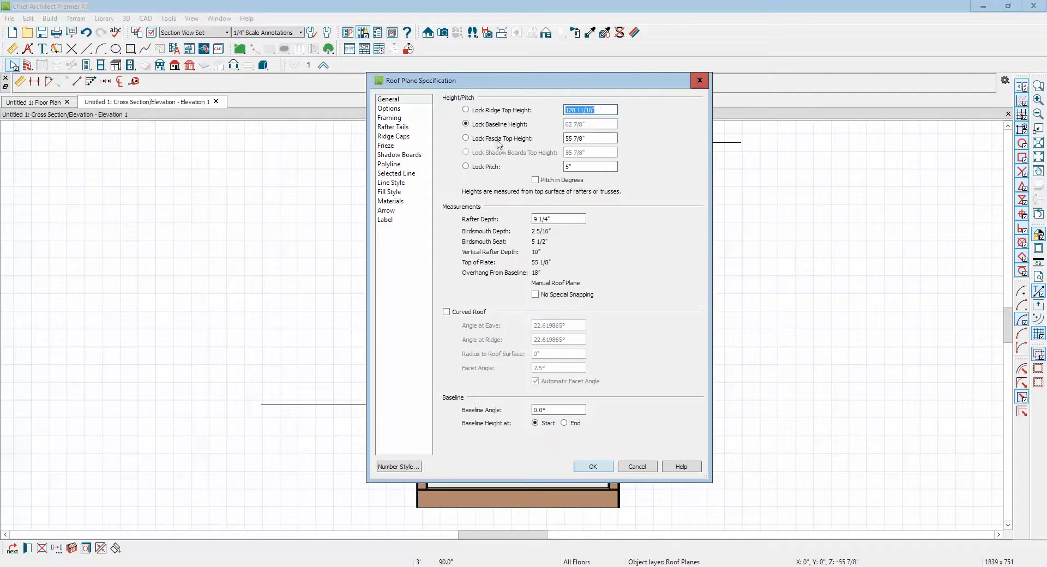
left_click(466, 139)
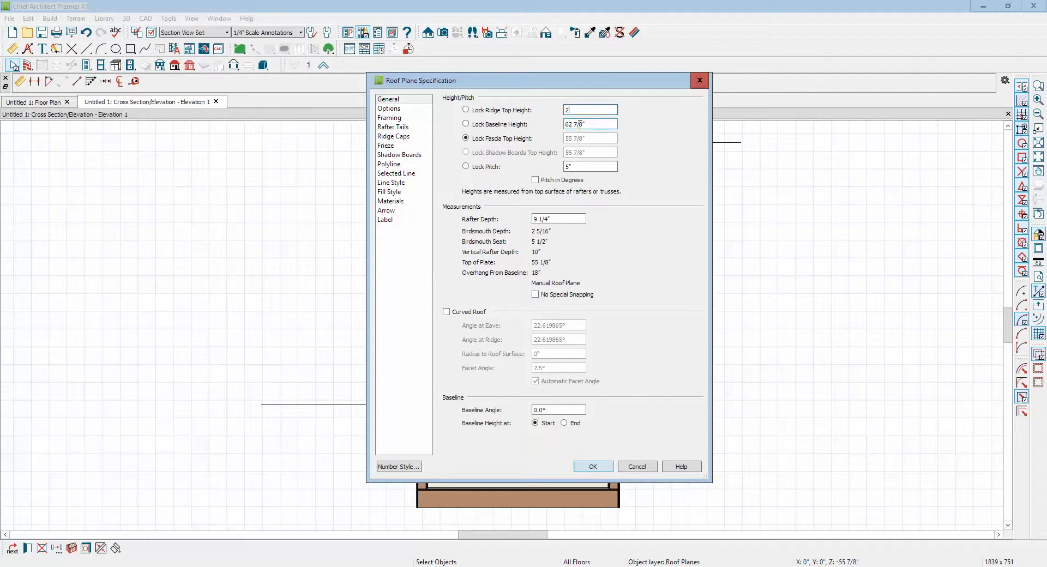
left_click(608, 467)
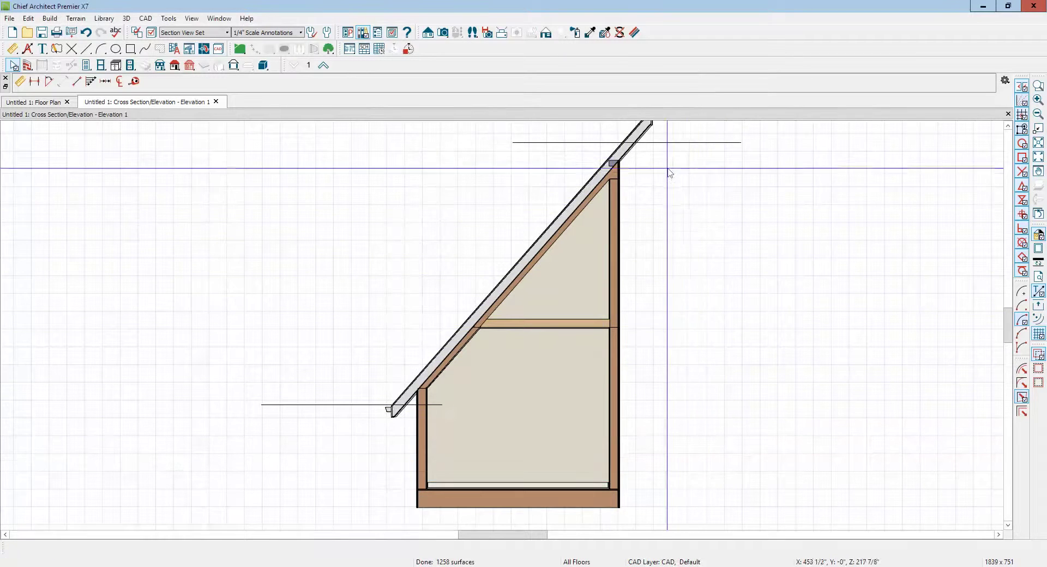
key("Escape")
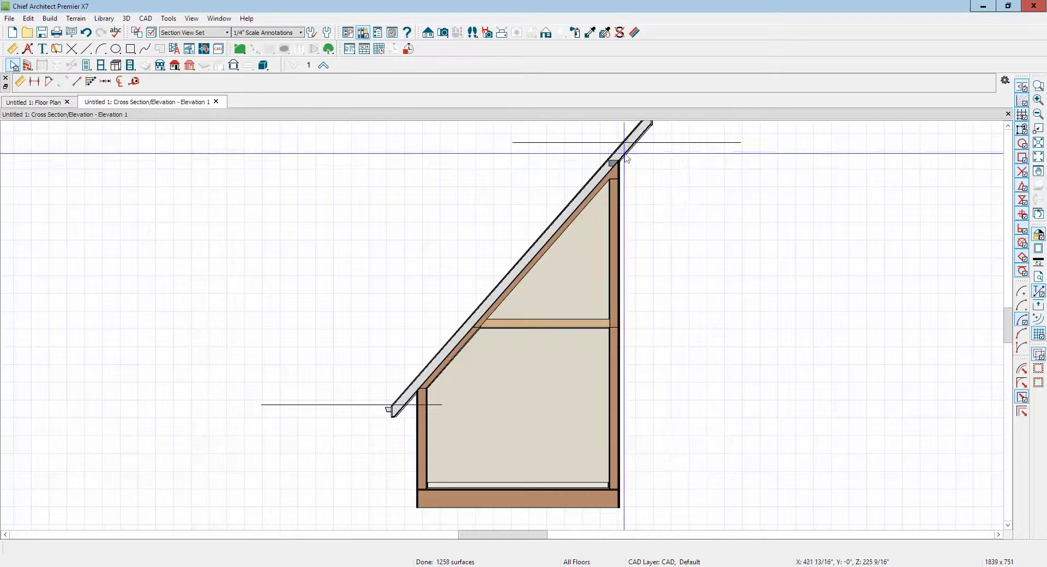
Raise the roof plane's ridge top height in successive trials with the baseline height locked, including 280" and ending at 300".
double_click(571, 210)
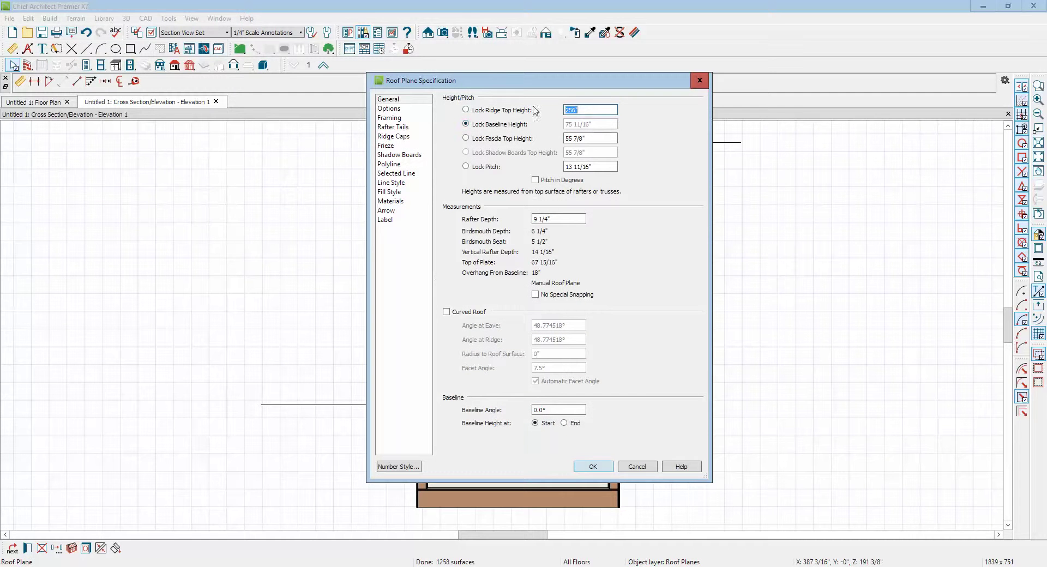
type("2")
left_click(600, 467)
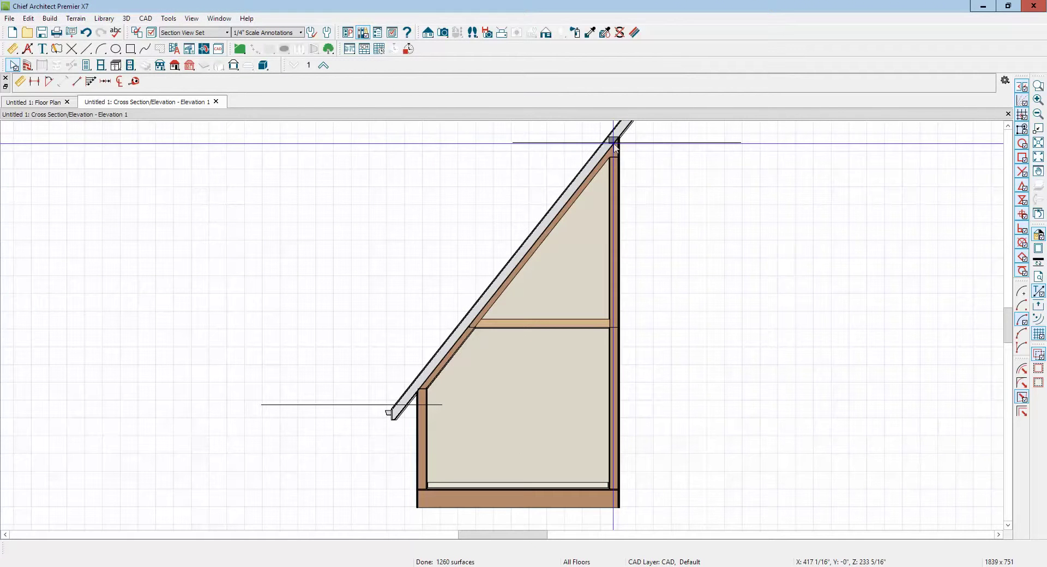
double_click(579, 180)
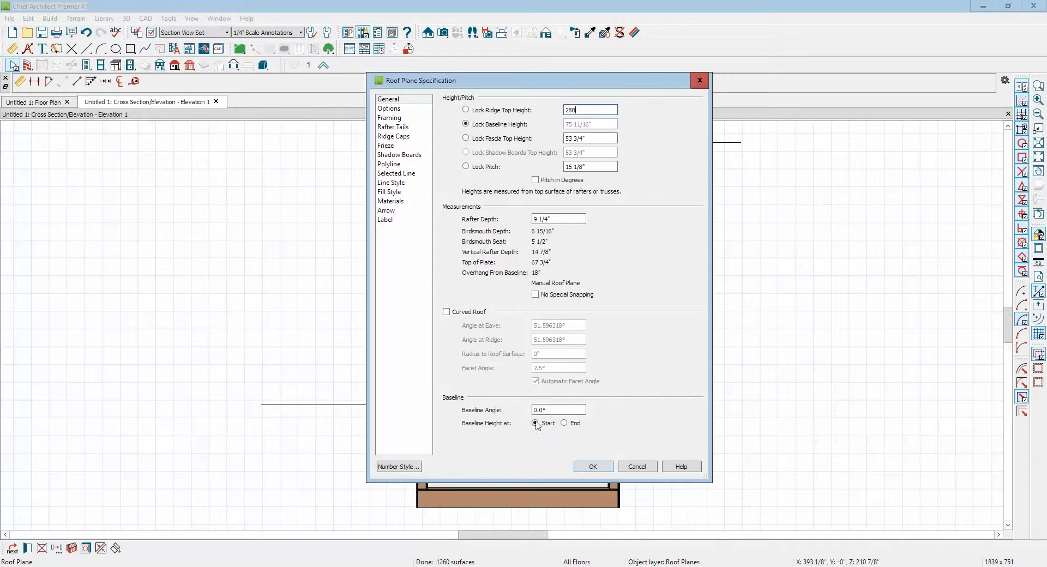
left_click(594, 466)
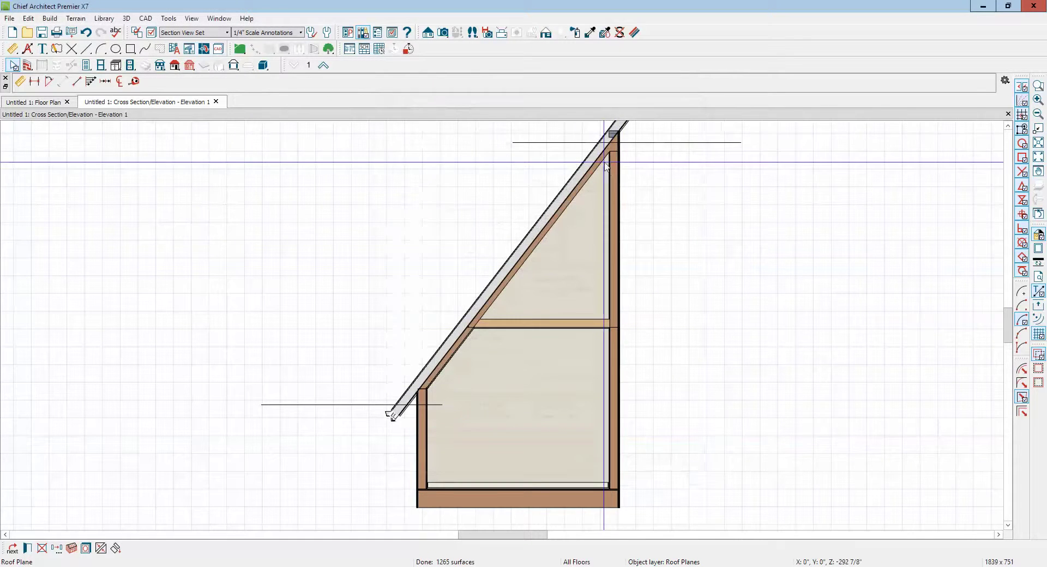
key("Escape")
double_click(506, 267)
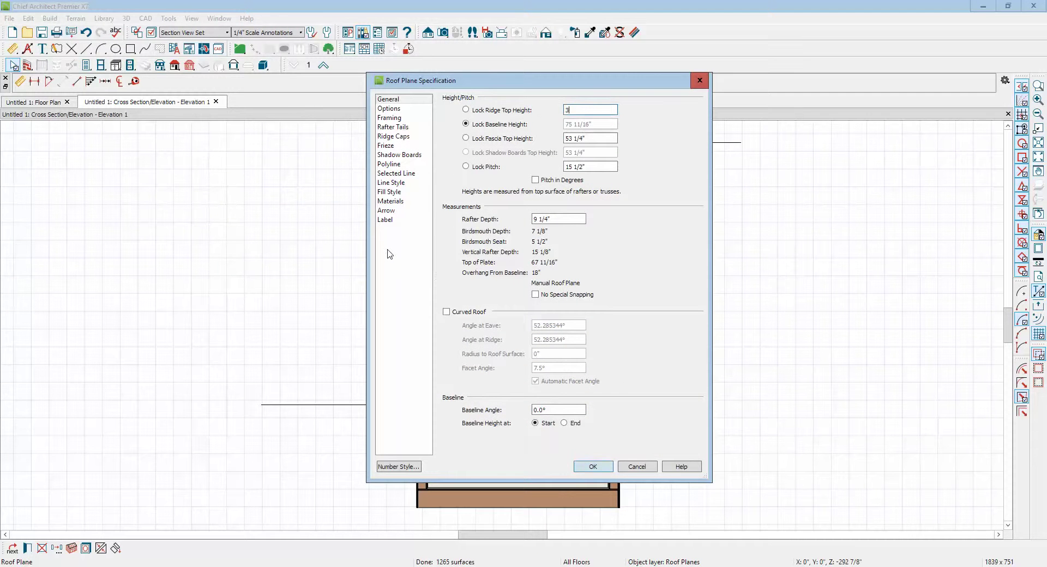
left_click(607, 463)
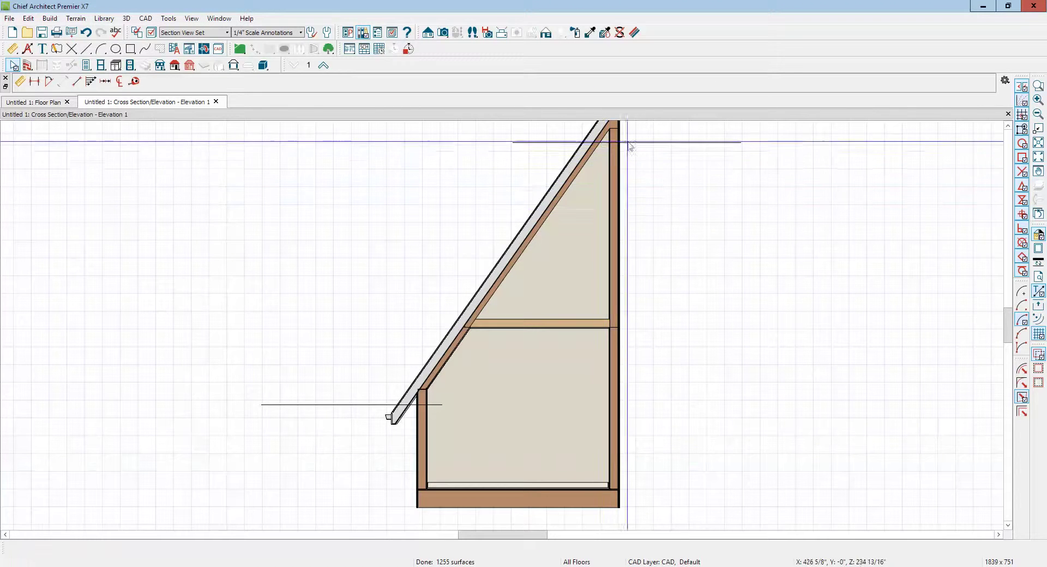
Measure the vertical distance from the low wall's outer top corner down to the lower reference line.
double_click(393, 416)
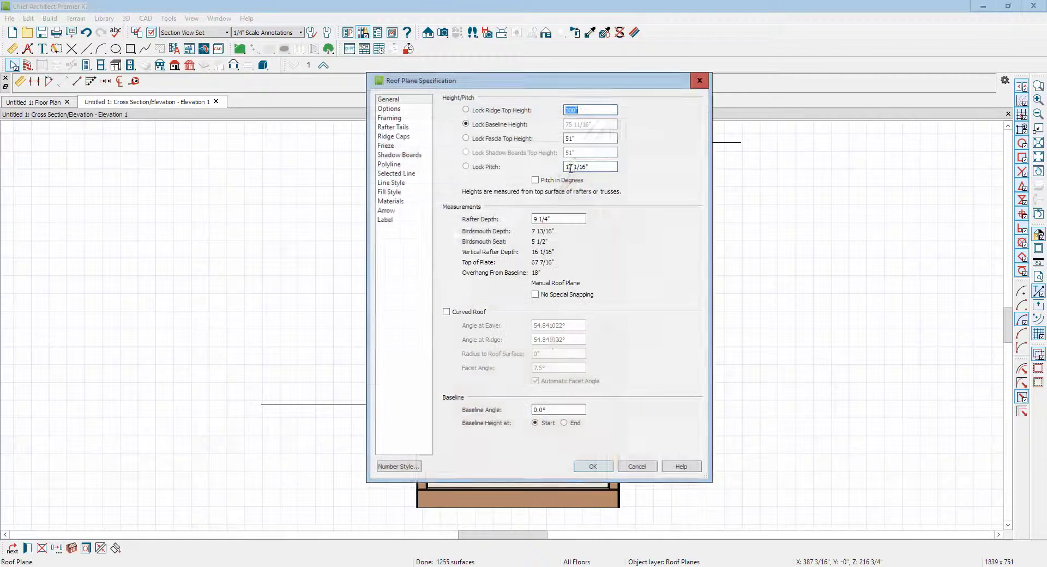
left_click(650, 470)
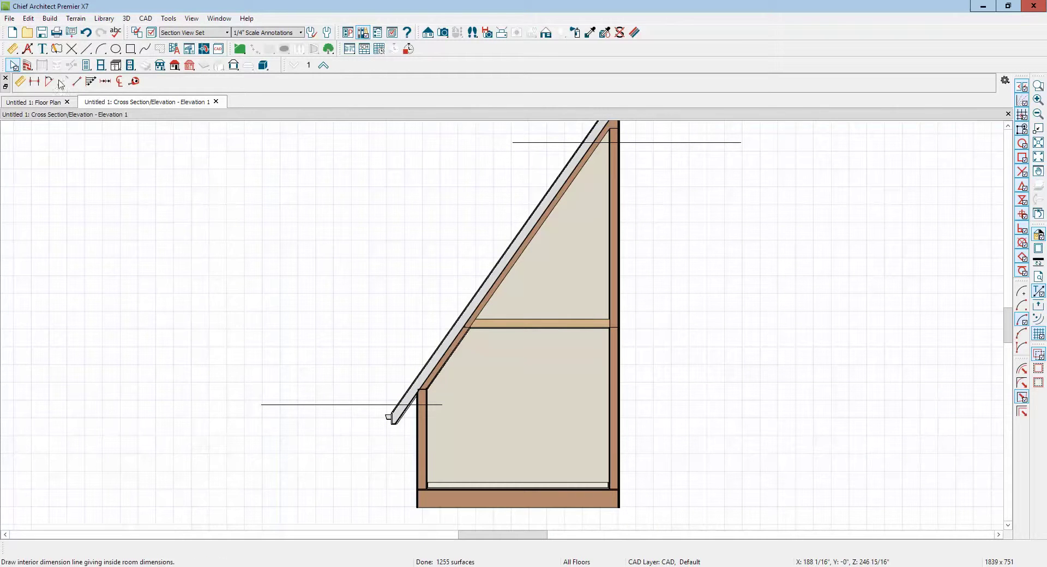
left_click(134, 82)
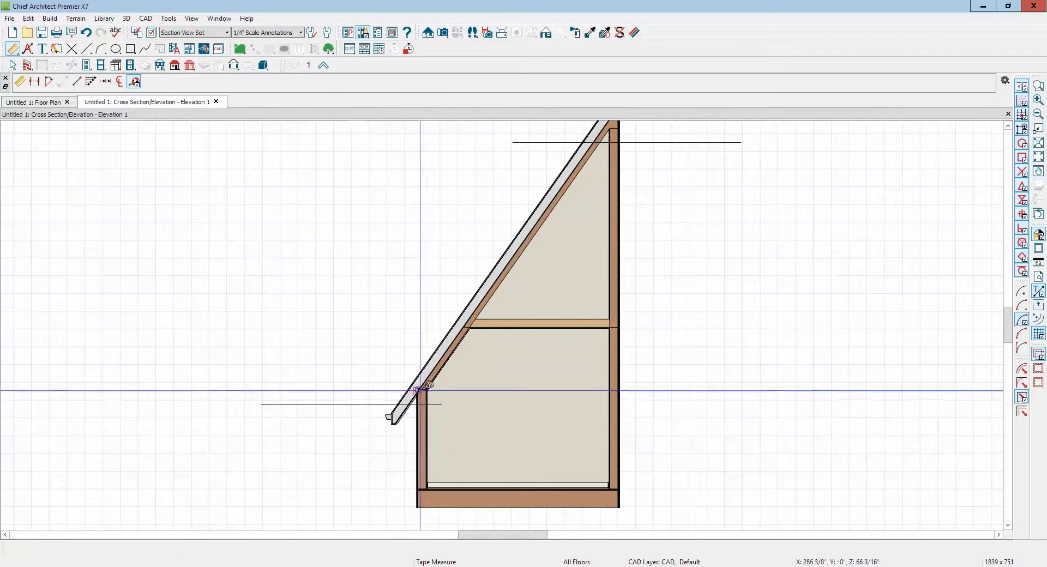
left_click_drag(418, 393, 416, 405)
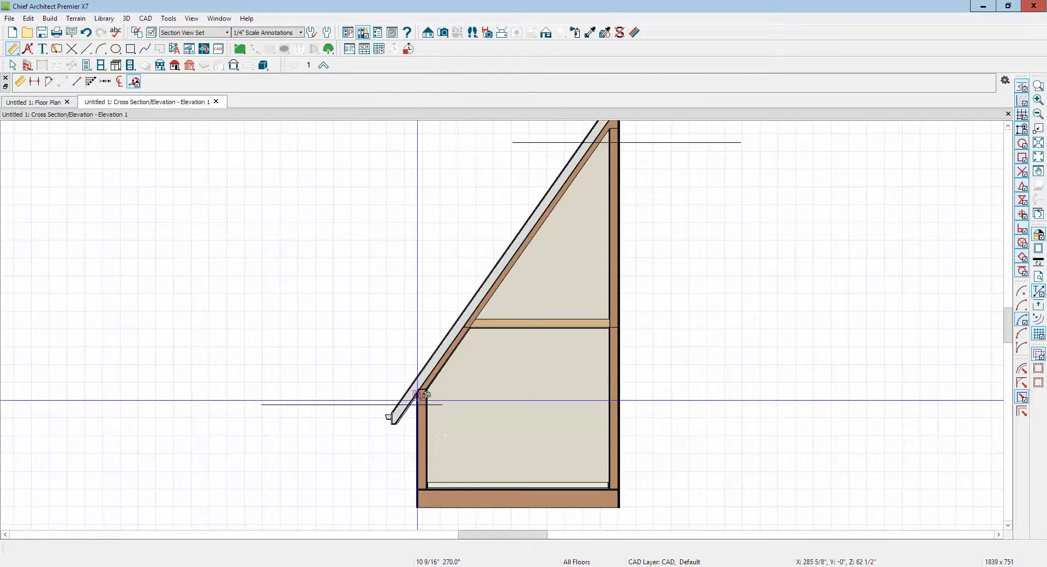
Move the roof plane down in Z so the low wall's top meets the lower reference line.
double_click(443, 355)
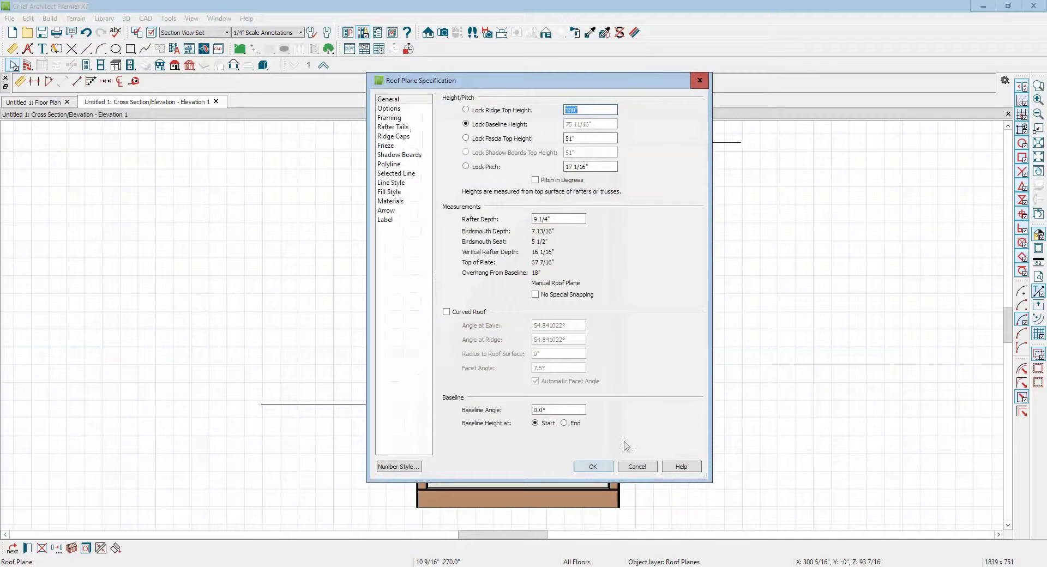
left_click(636, 467)
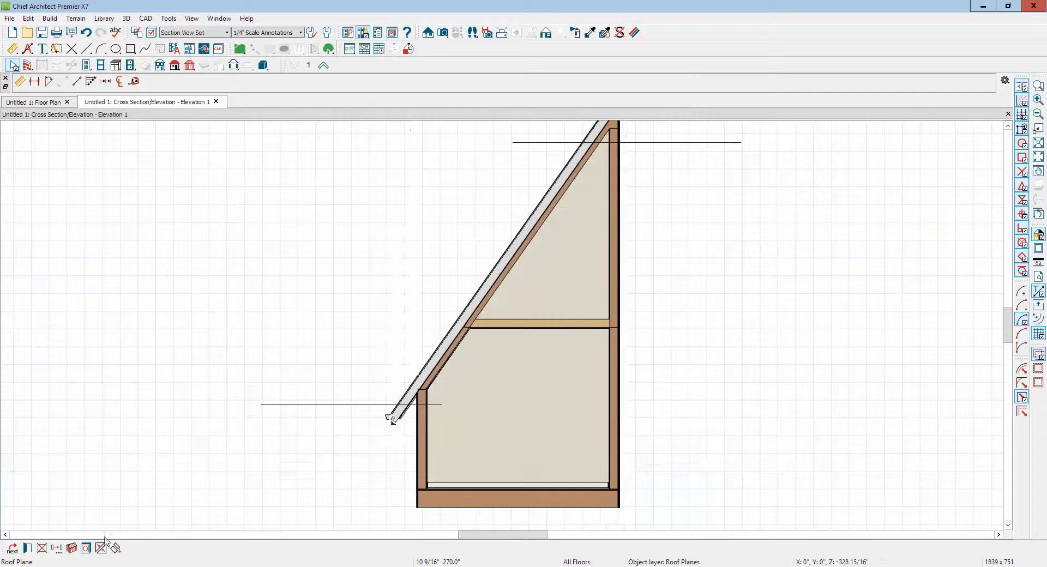
left_click(57, 548)
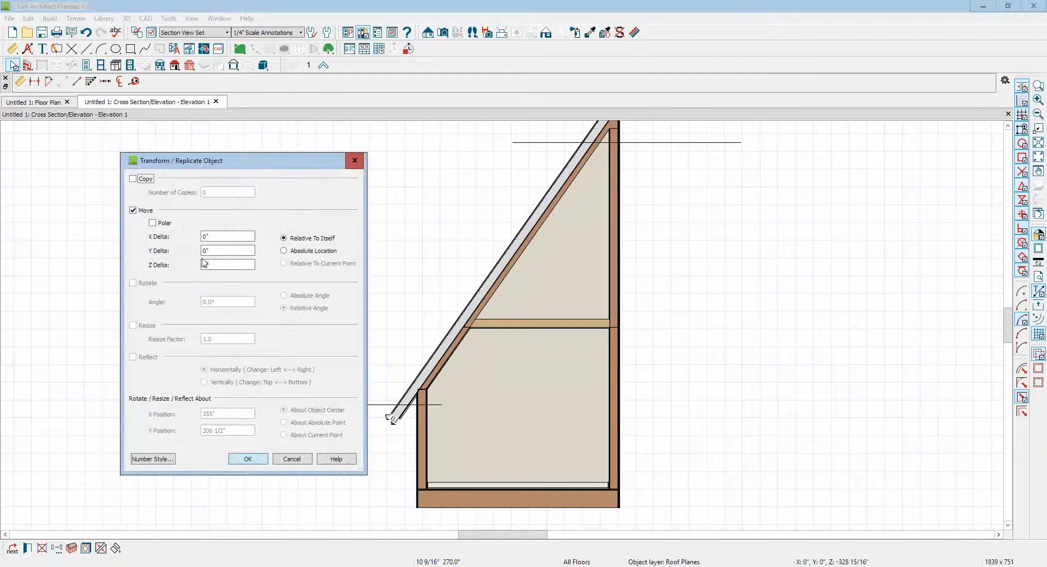
double_click(204, 264)
left_click(247, 459)
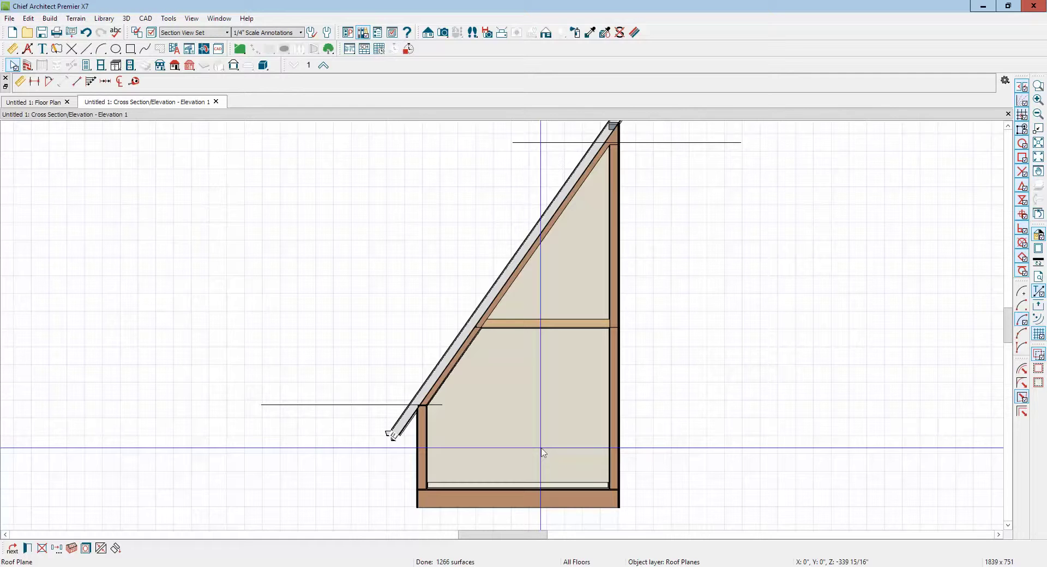
Examine the room's structure and ceiling settings from the floor plan and compare them with the flat ceiling in the cross section.
key("ctrl+Tab")
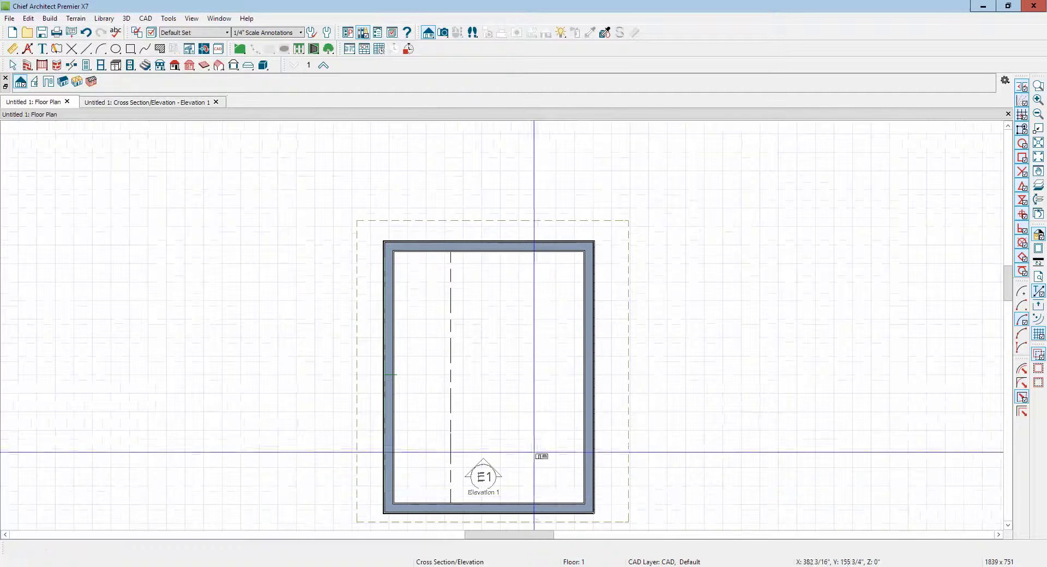
right_click(537, 419)
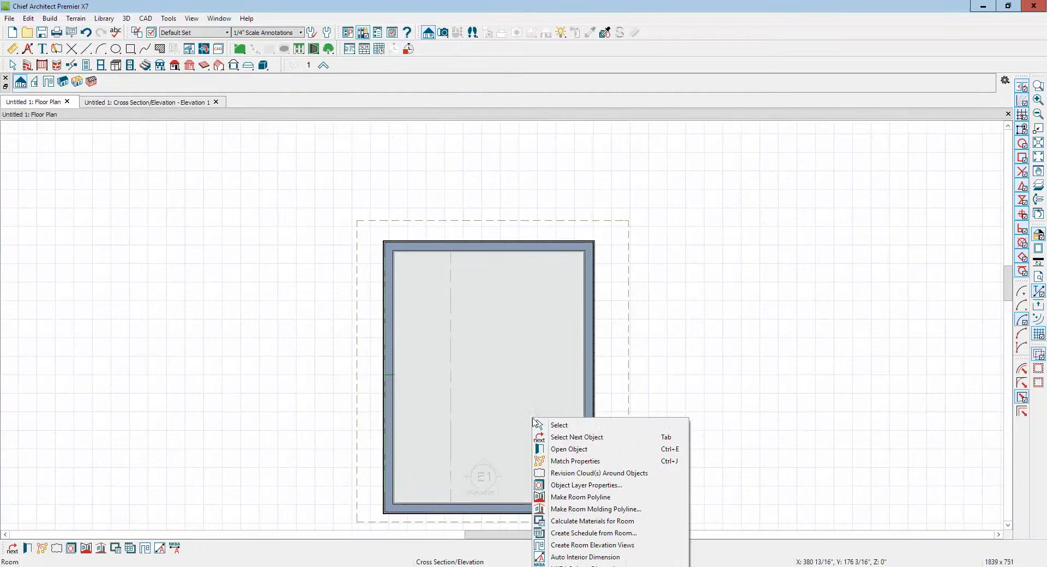
left_click(568, 449)
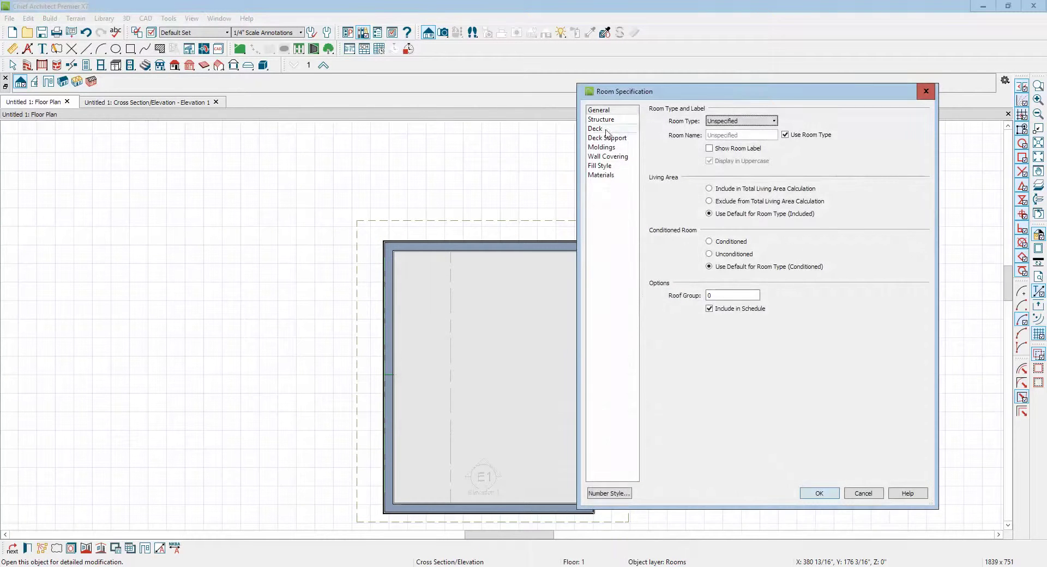
left_click(819, 493)
key("ctrl+Tab")
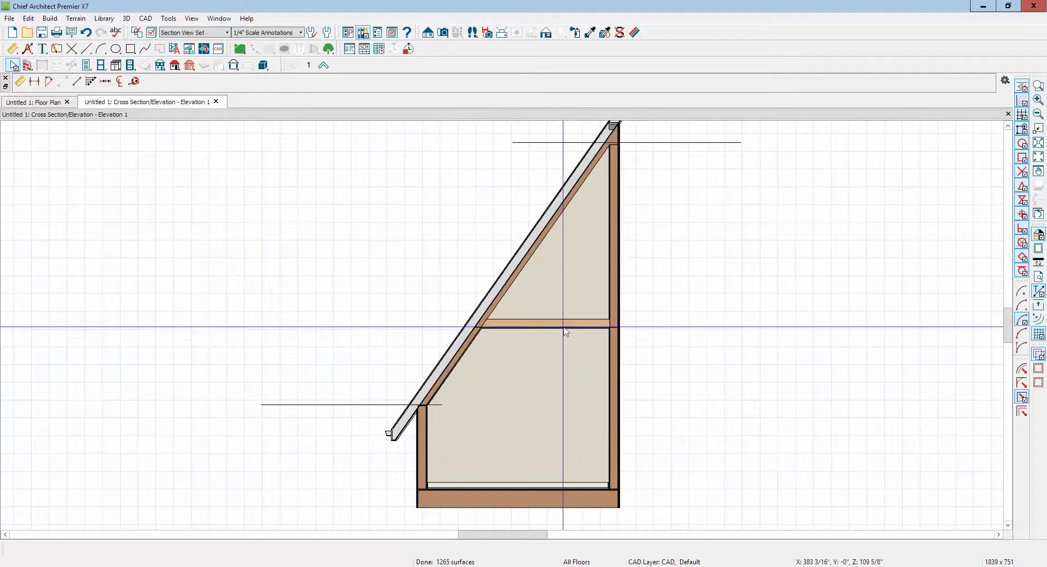
key("ctrl+Tab")
right_click(540, 377)
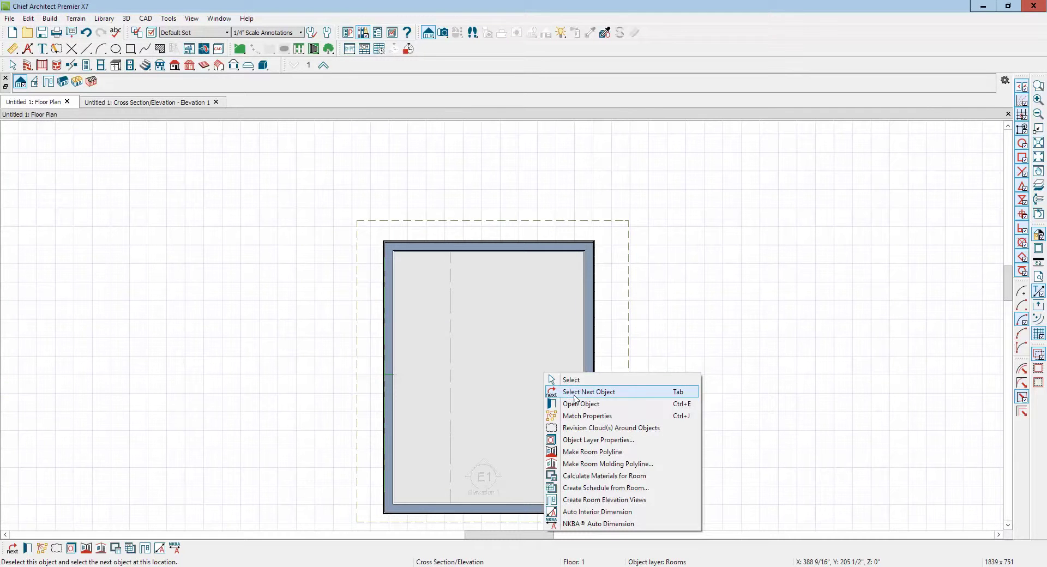
left_click(588, 412)
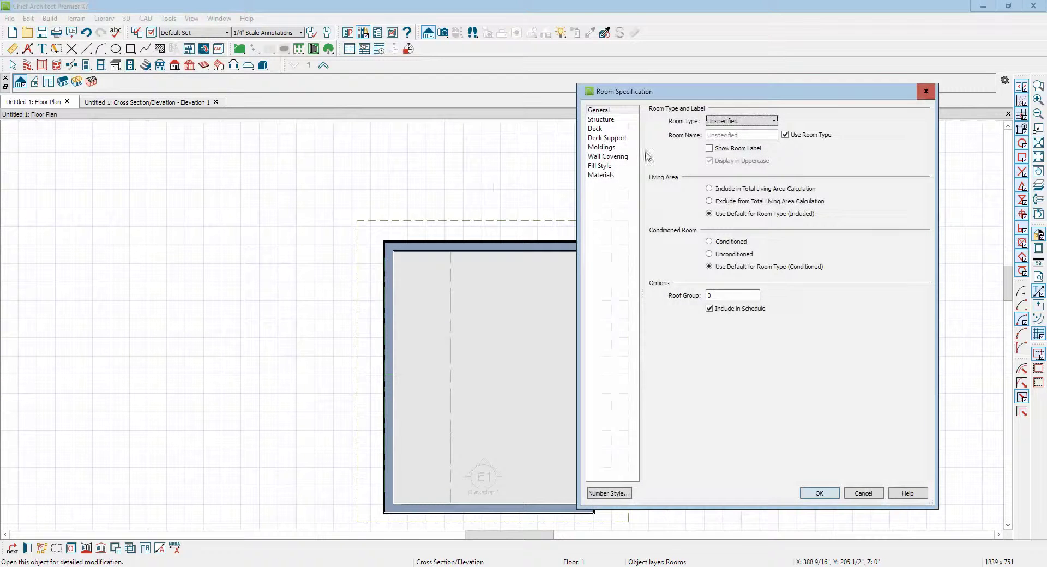
left_click(602, 119)
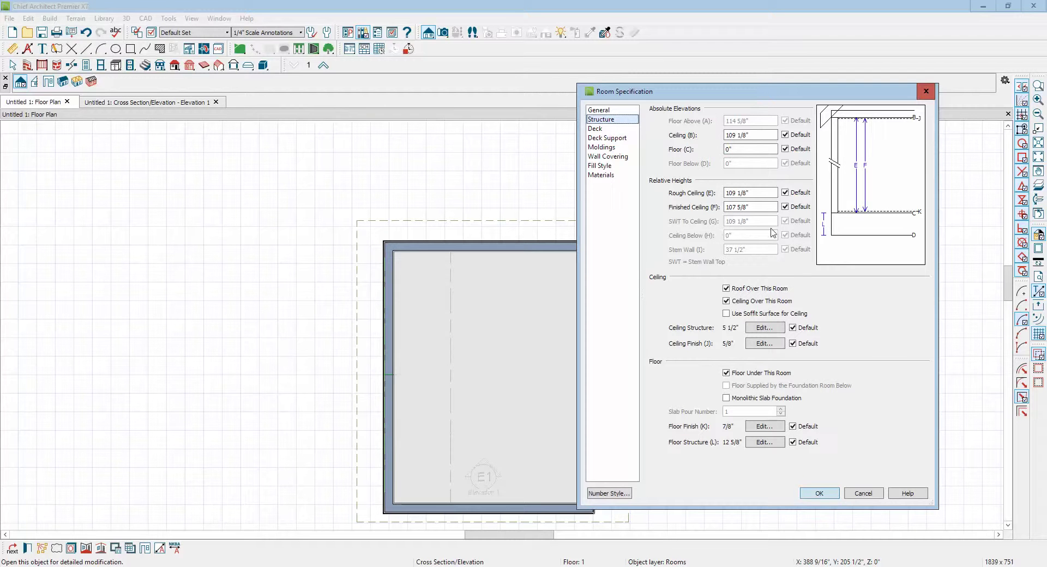
left_click(863, 494)
key("ctrl+Tab")
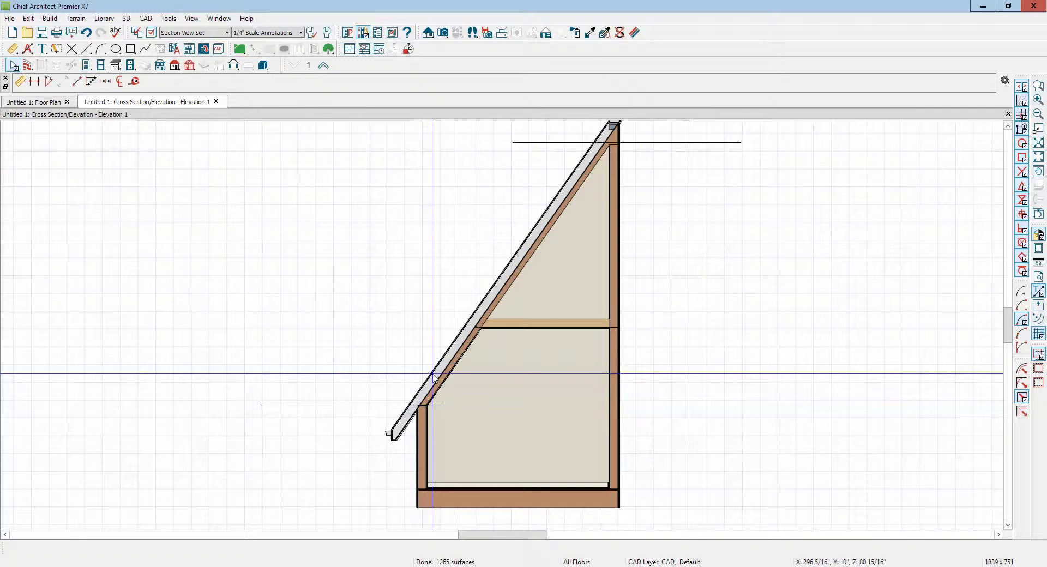
Set the roof plane's ridge top height to 280" with the baseline height locked.
left_click(599, 152)
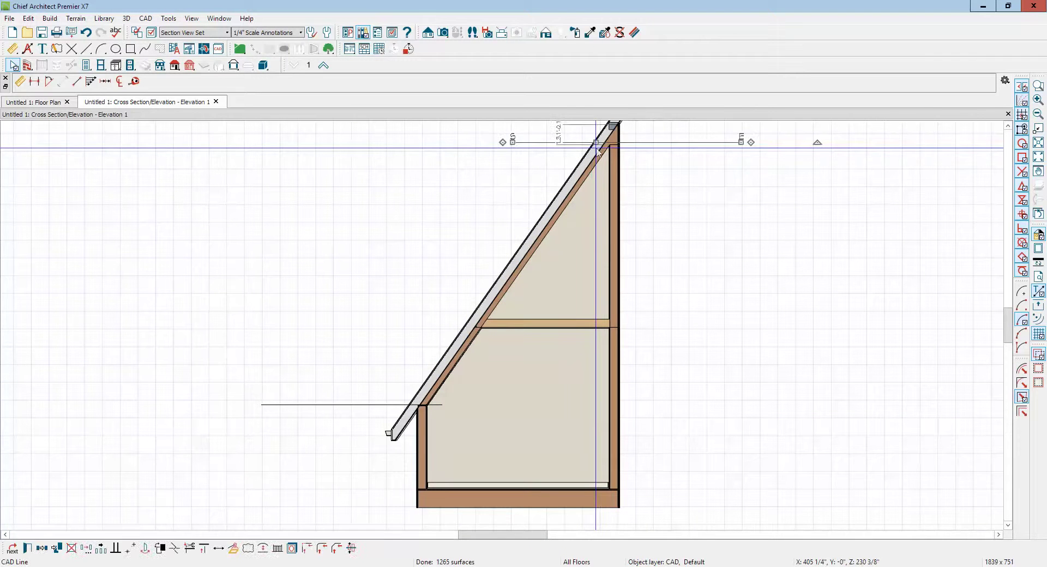
double_click(572, 181)
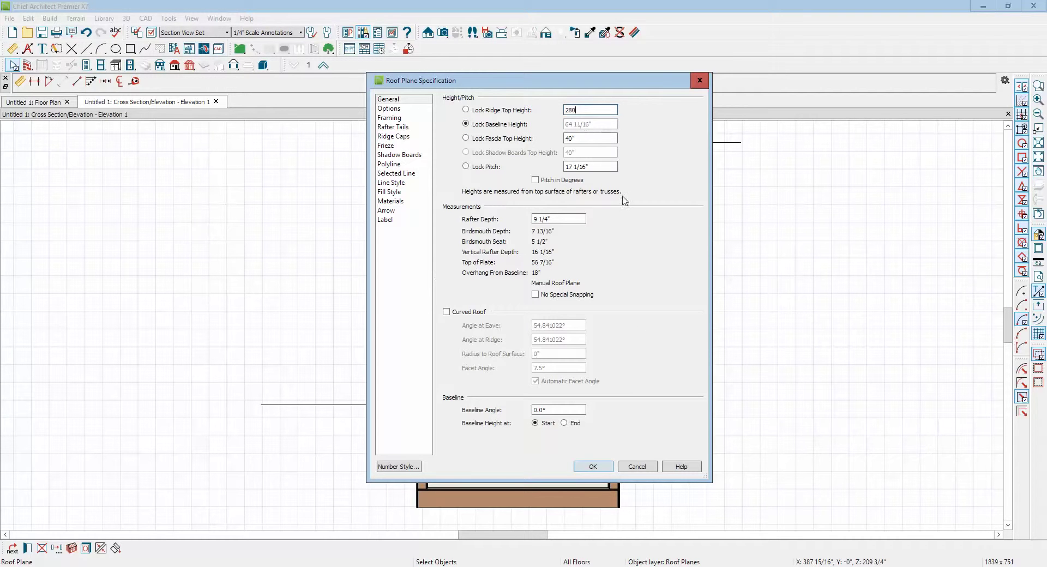
left_click(593, 466)
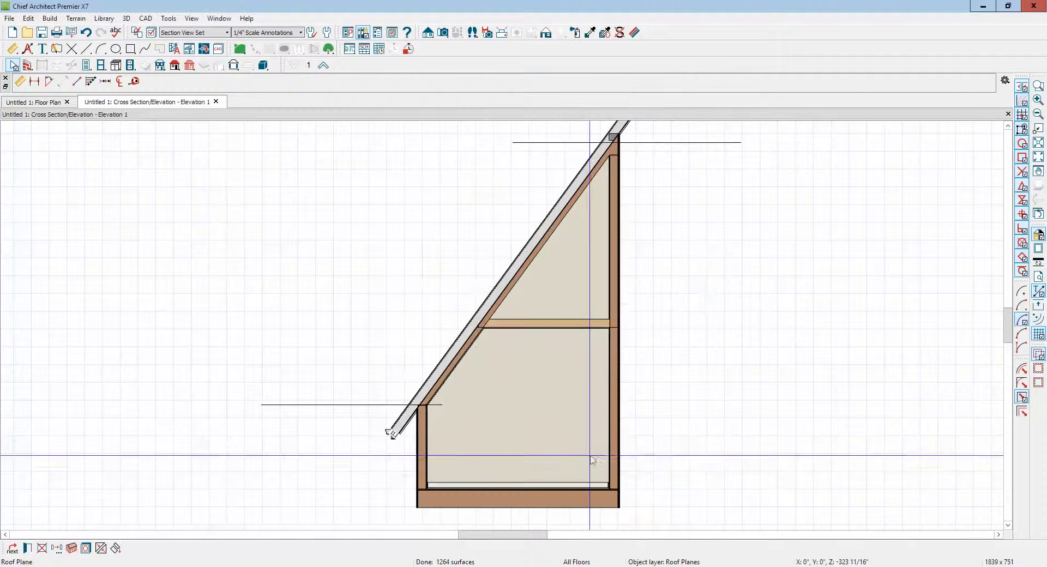
right_click(614, 184)
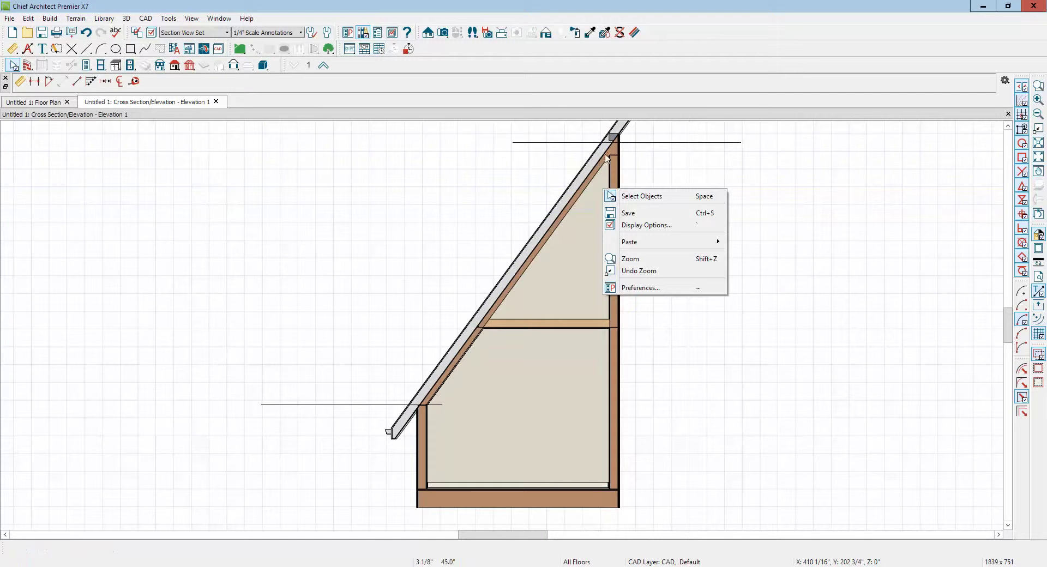
left_click(788, 345)
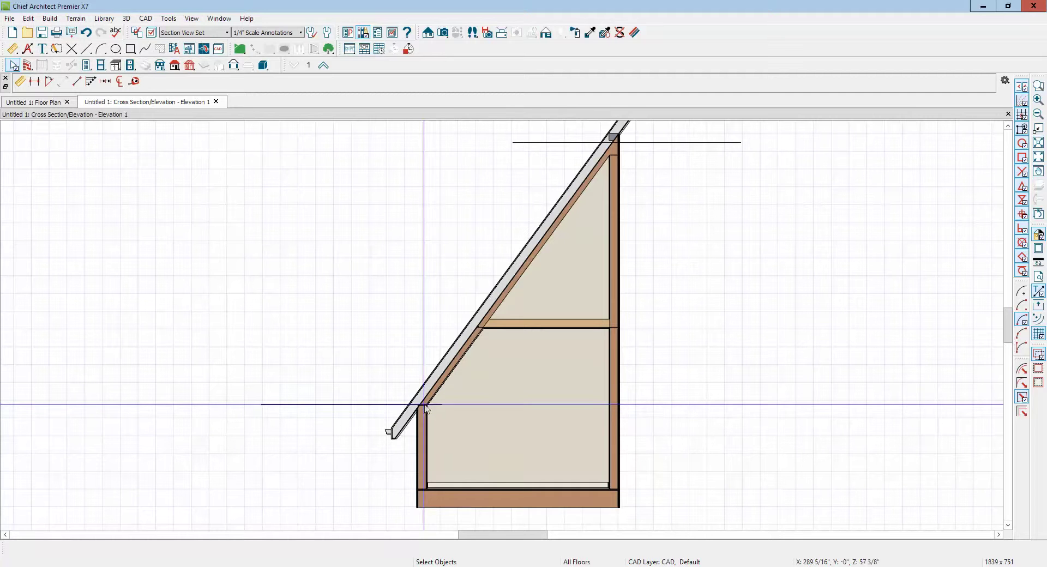
Check the poster's hand-drawn attic sketch in the browser against the floor plan and cross section, and close the enlarged image.
left_click(351, 564)
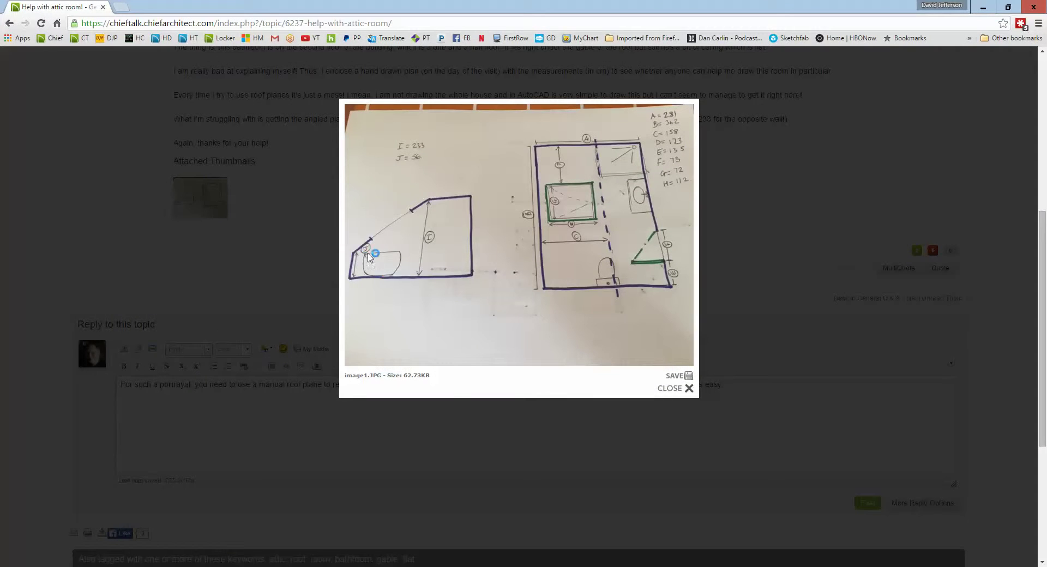
left_click(983, 10)
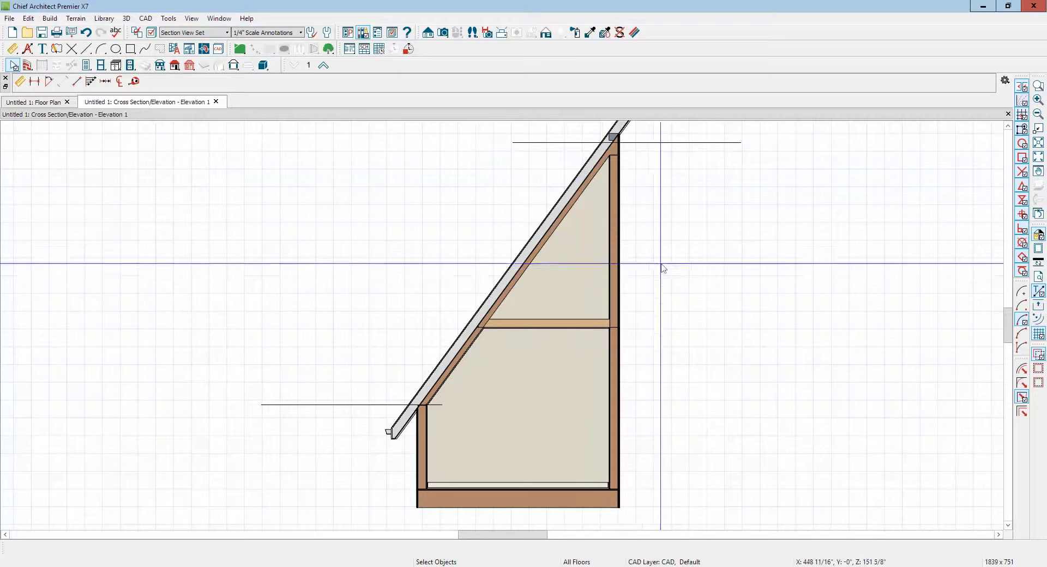
key("ctrl+Tab")
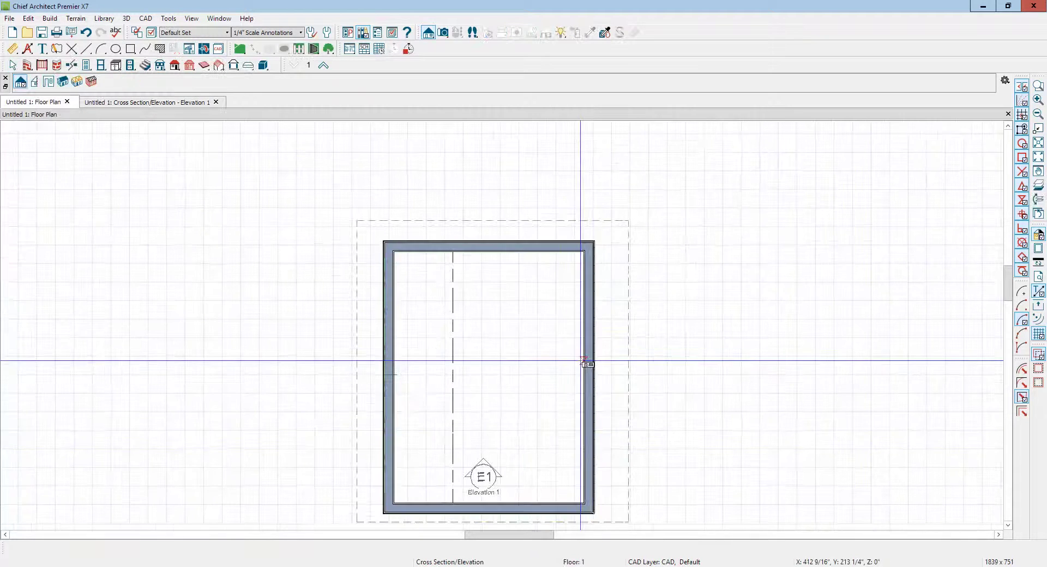
key("alt+Tab")
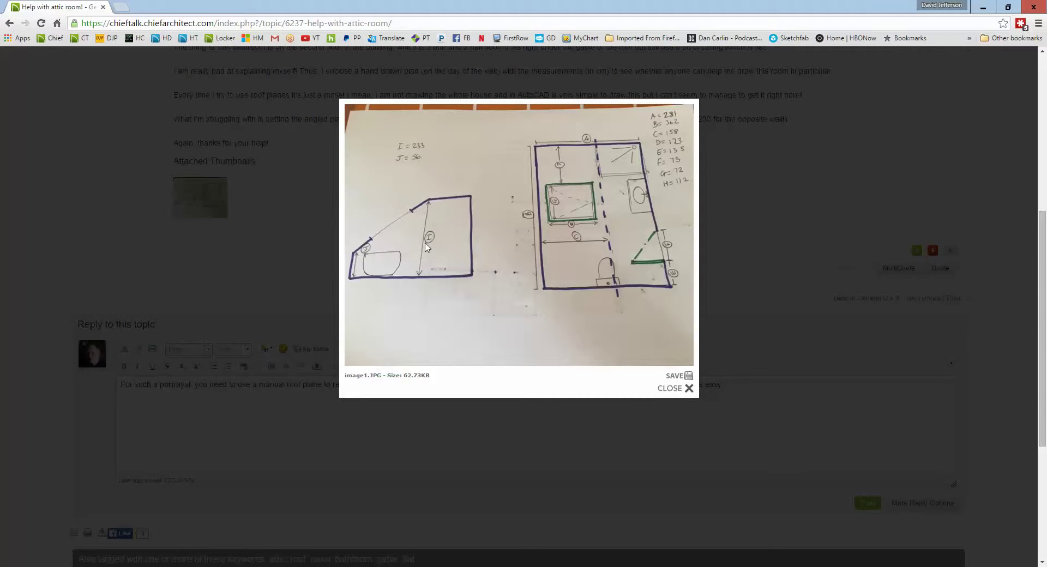
left_click(687, 389)
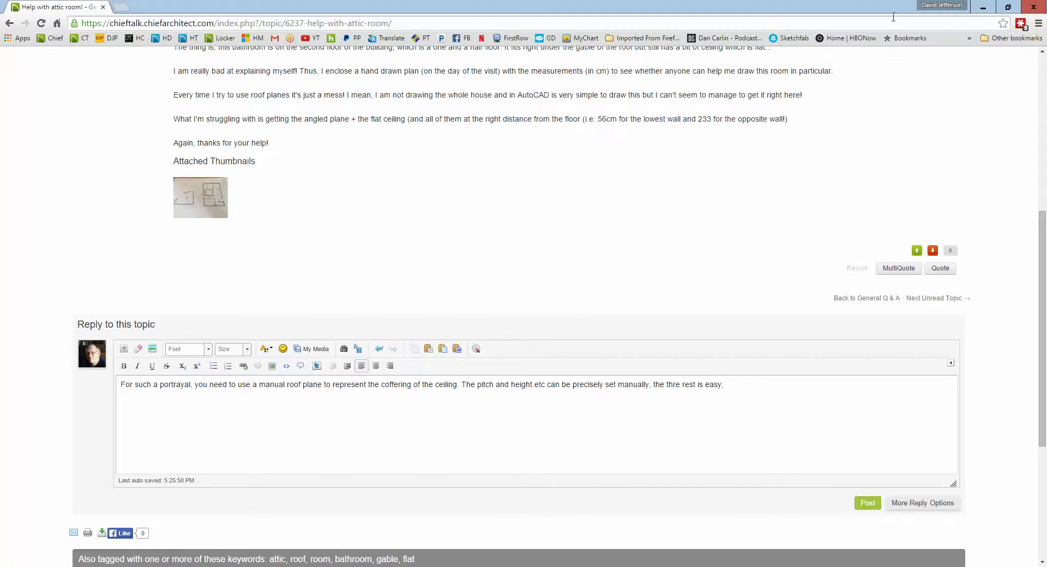
left_click(983, 7)
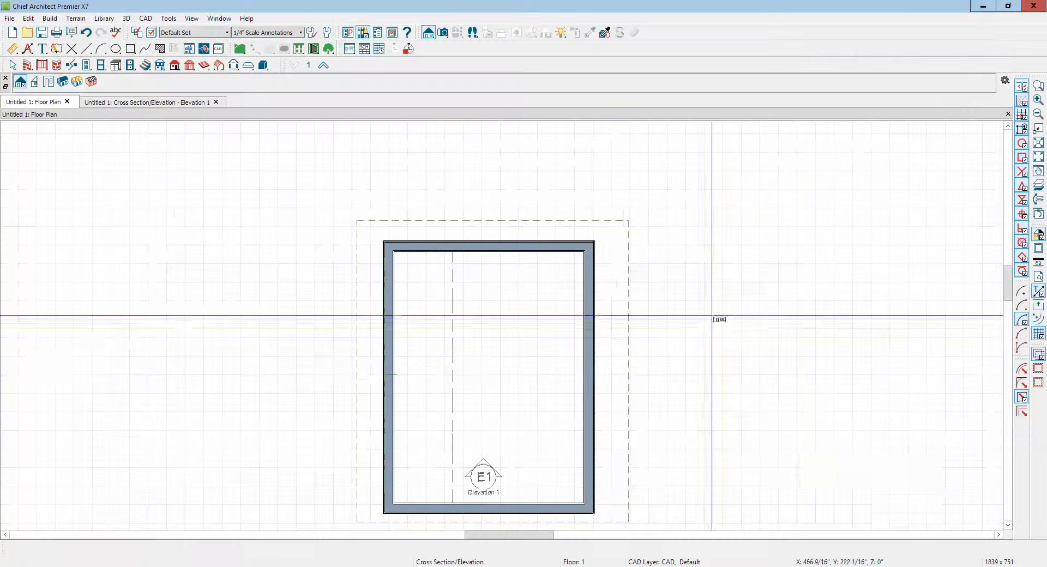
key("ctrl+Tab")
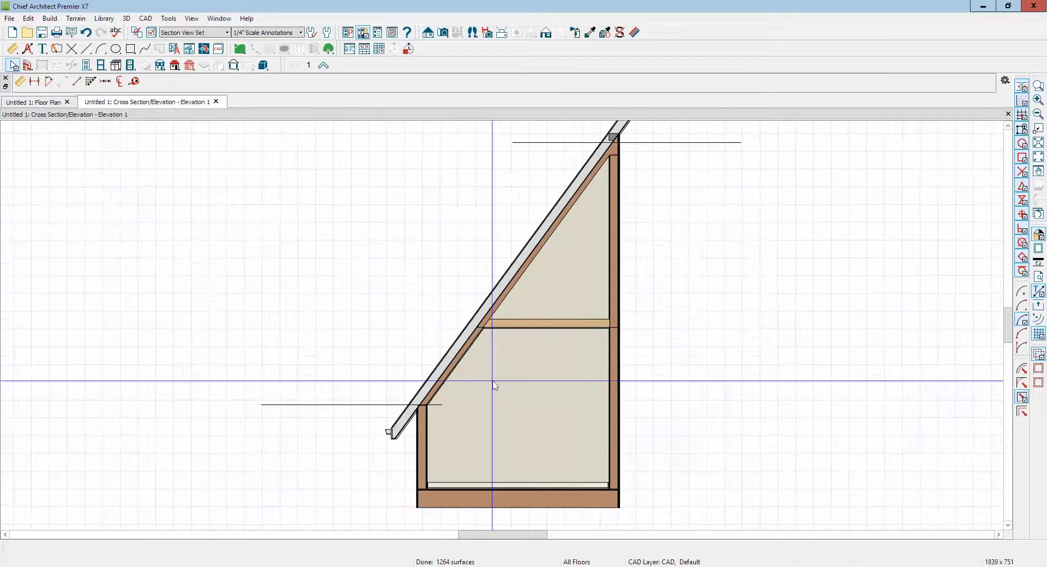